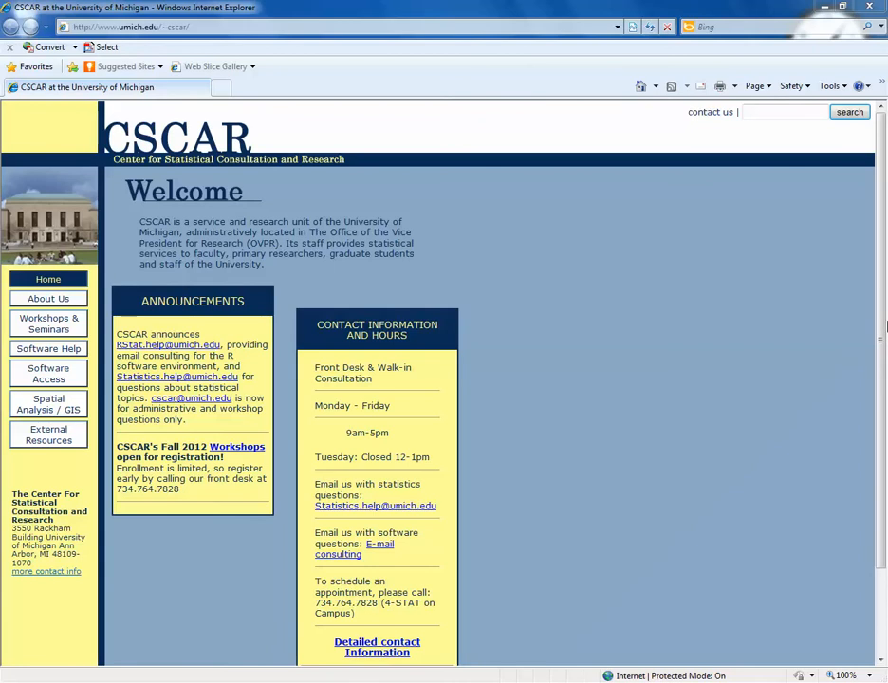
- Switch to the NVivo project and go through the four interview transcripts in the internal sources
{"action": "left_click", "coordinate": [825, 8]}
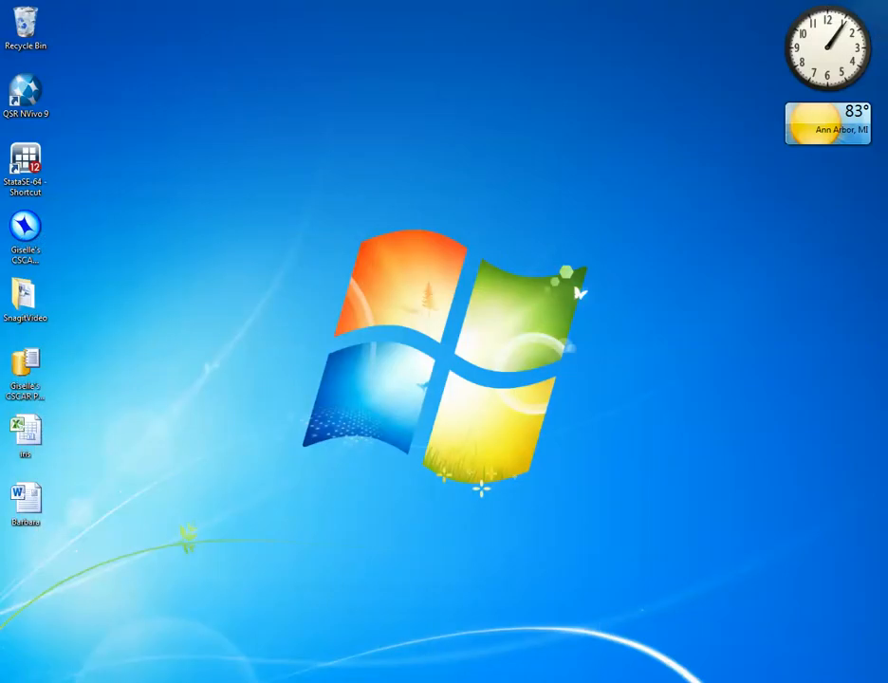
{"action": "left_click", "coordinate": [293, 677]}
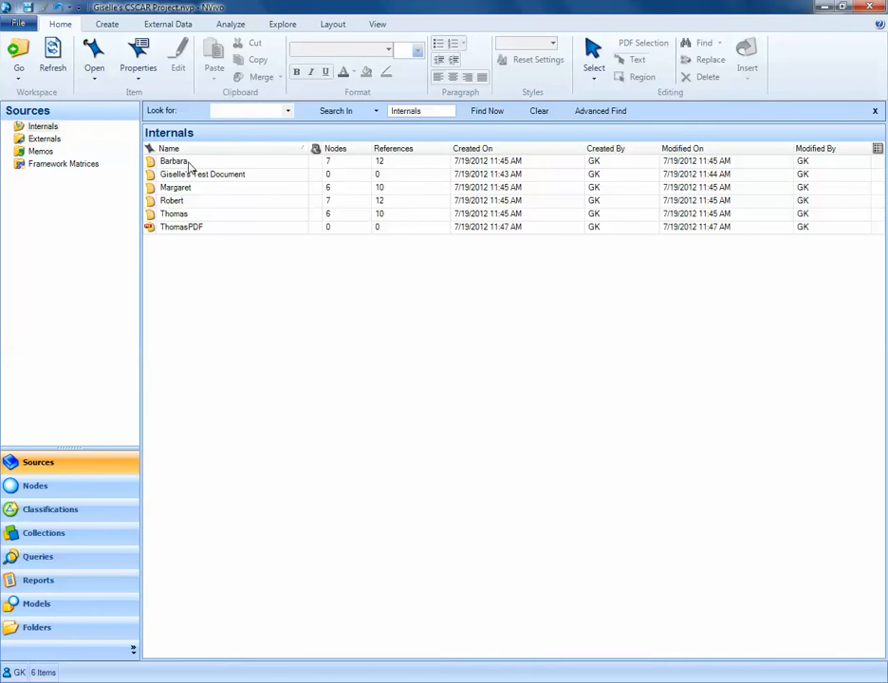
{"action": "left_click", "coordinate": [189, 164]}
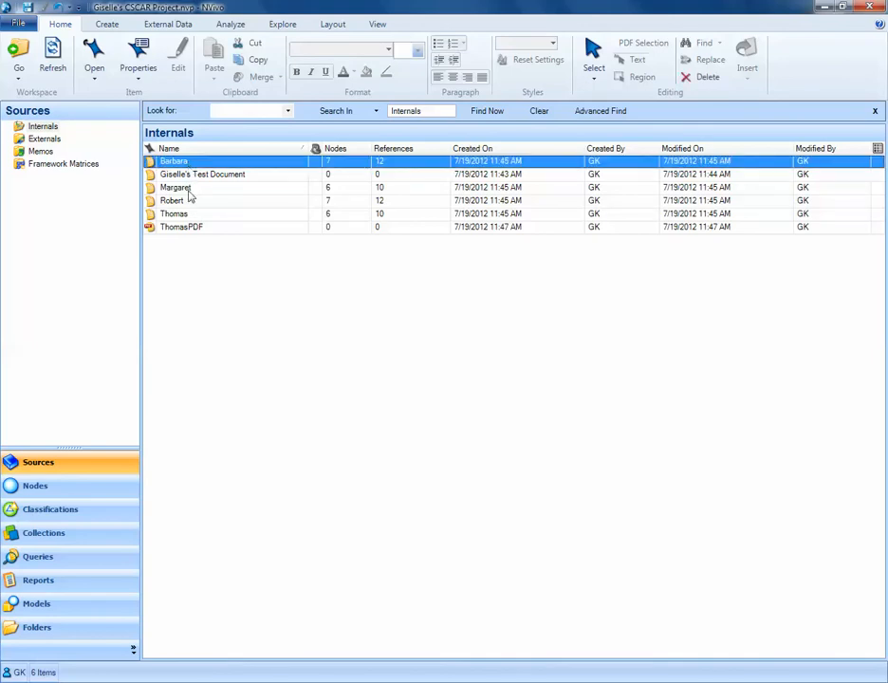
{"action": "left_click", "coordinate": [189, 188]}
{"action": "left_click", "coordinate": [189, 203]}
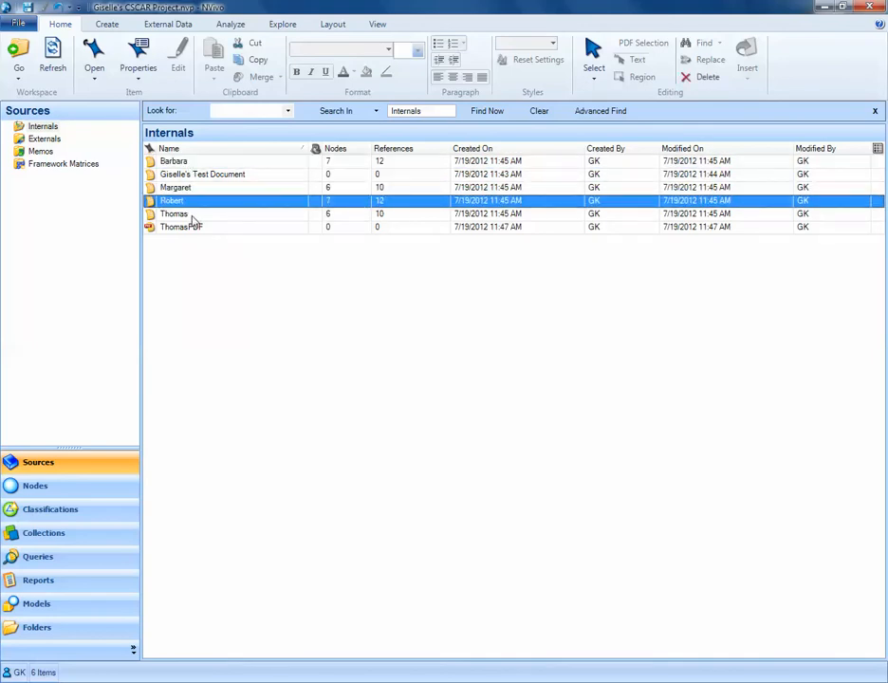
{"action": "left_click", "coordinate": [192, 216]}
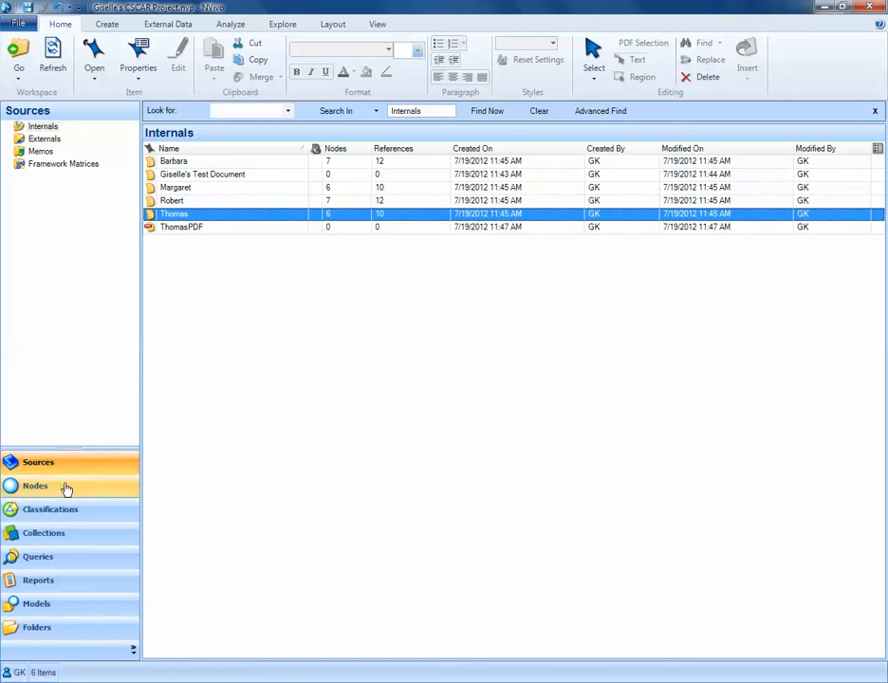
- Create a top-level node named Attitude in the project's Nodes folder, leaving its description empty
{"action": "left_click", "coordinate": [67, 489]}
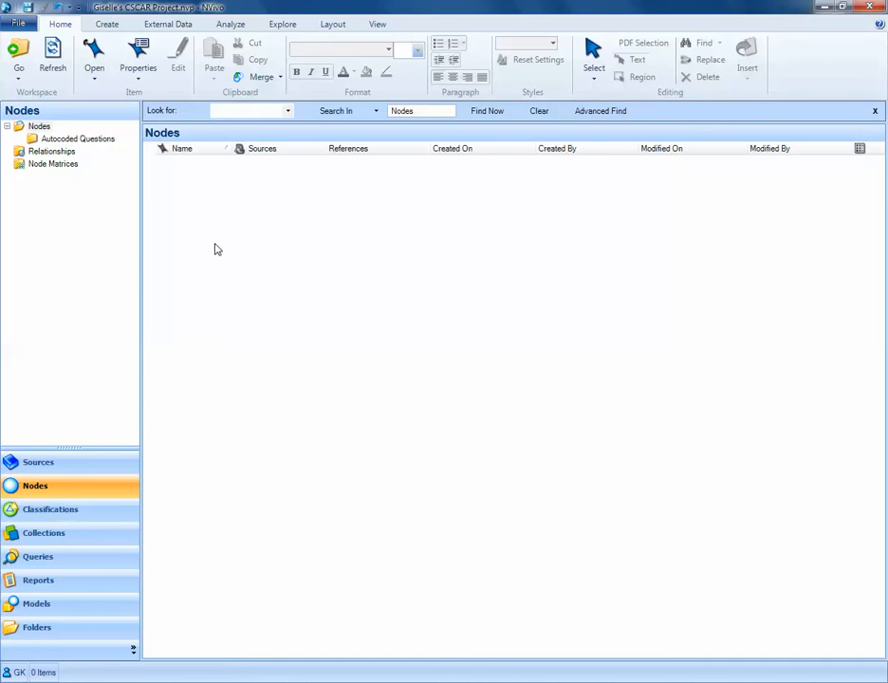
{"action": "right_click", "coordinate": [210, 200]}
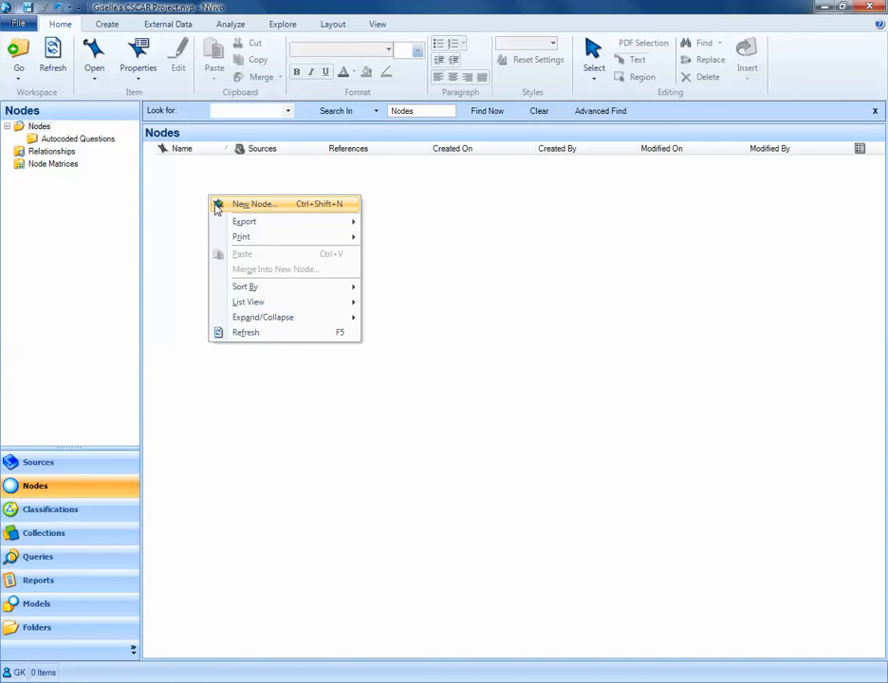
{"action": "left_click", "coordinate": [217, 206]}
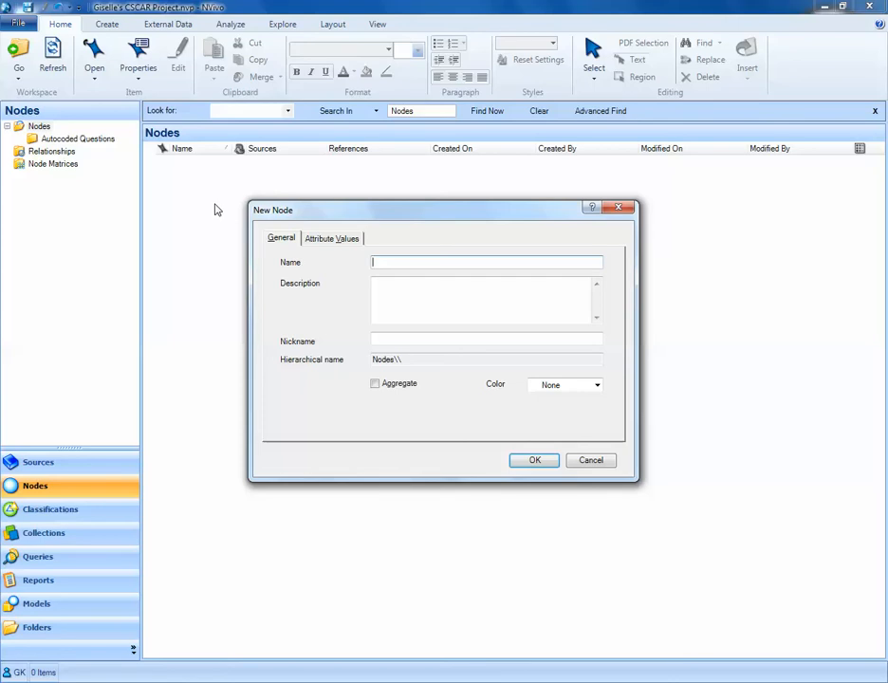
{"action": "type", "text": "Attitude"}
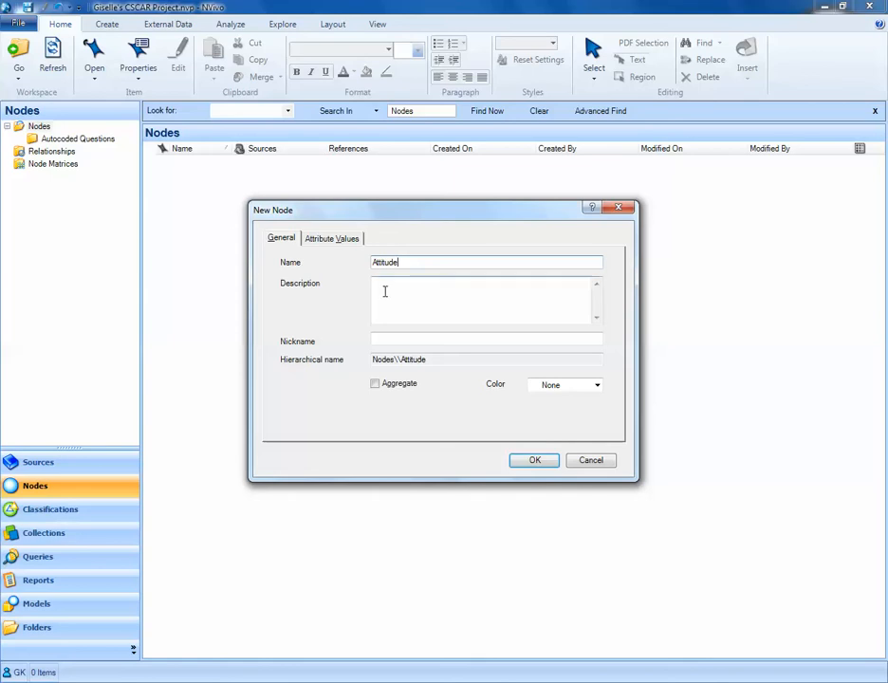
{"action": "left_click", "coordinate": [385, 290]}
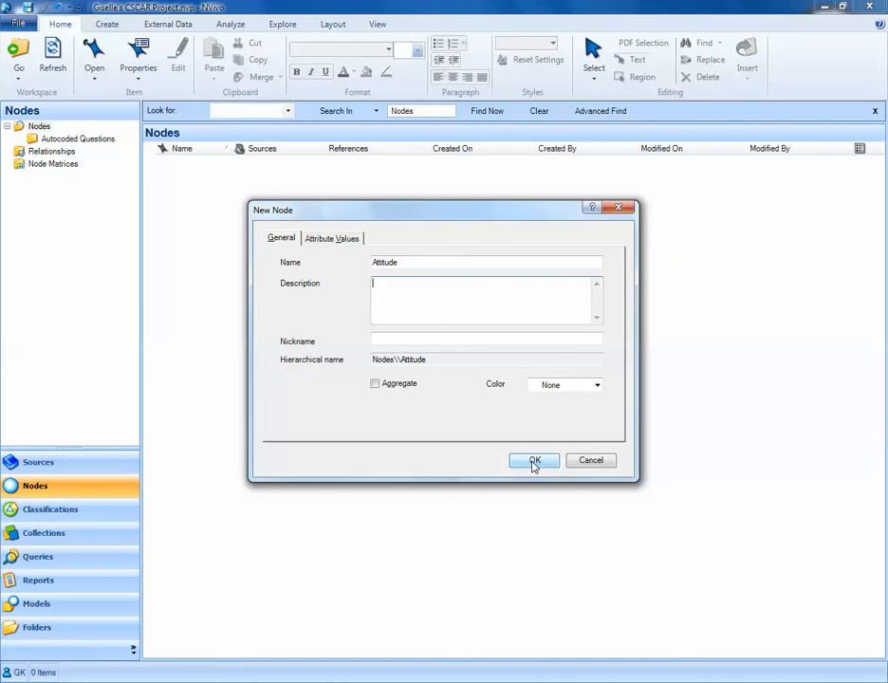
{"action": "left_click", "coordinate": [534, 461]}
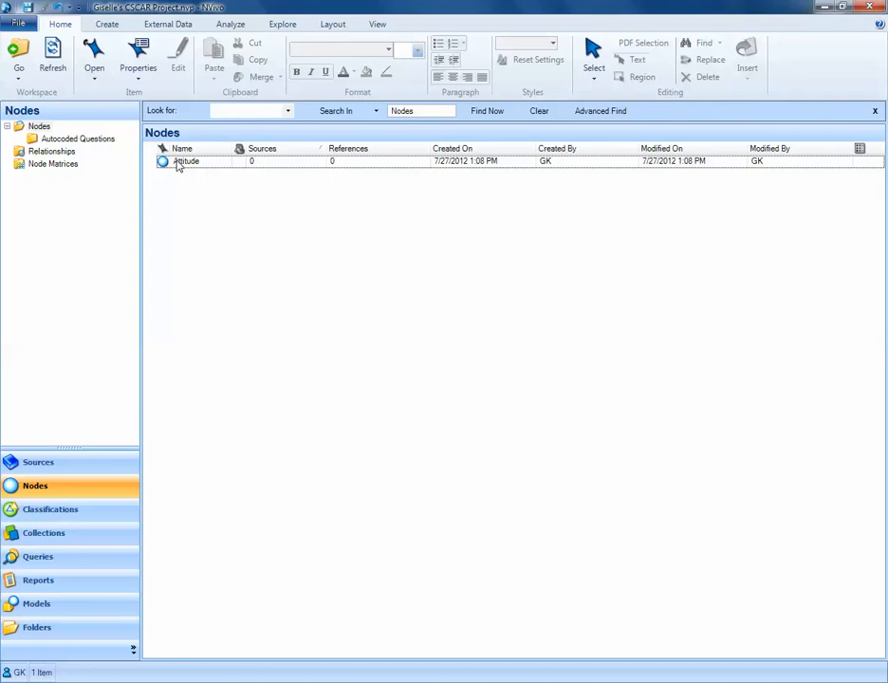
- Create a child node named Positive under the Attitude node
{"action": "left_click", "coordinate": [177, 166]}
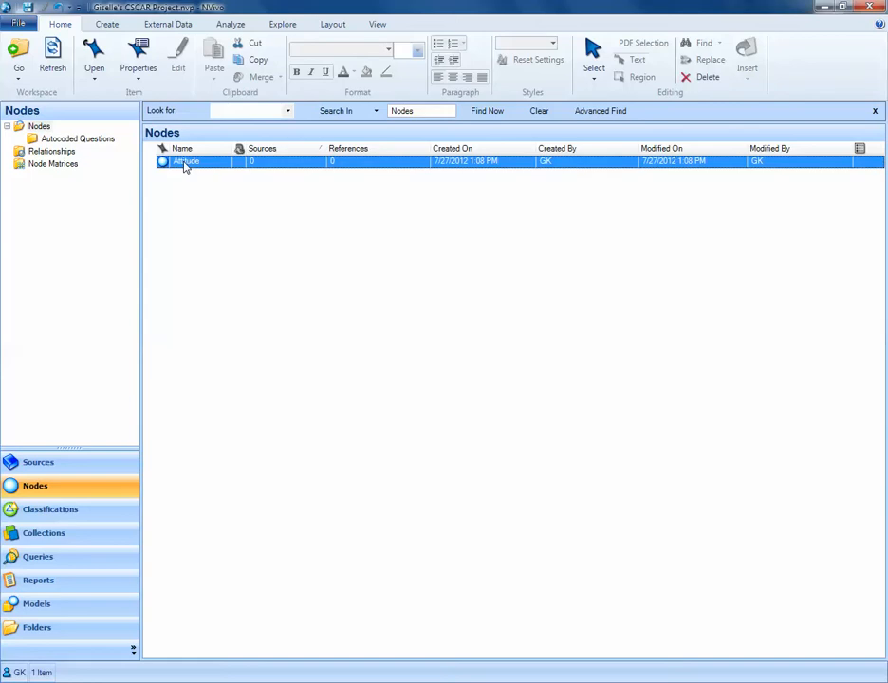
{"action": "right_click", "coordinate": [185, 167]}
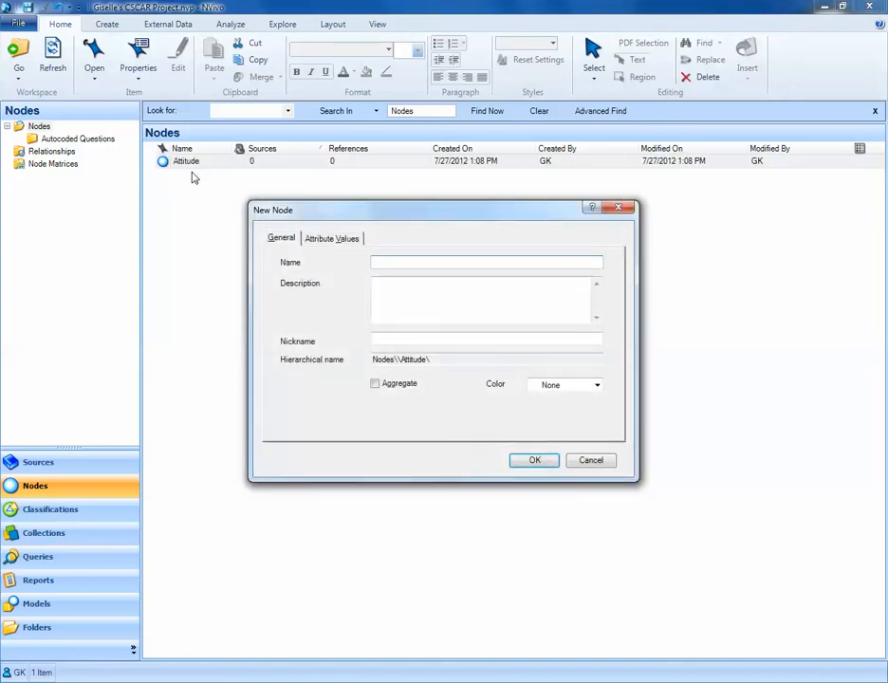
{"action": "type", "text": "Positive"}
{"action": "left_click", "coordinate": [531, 461]}
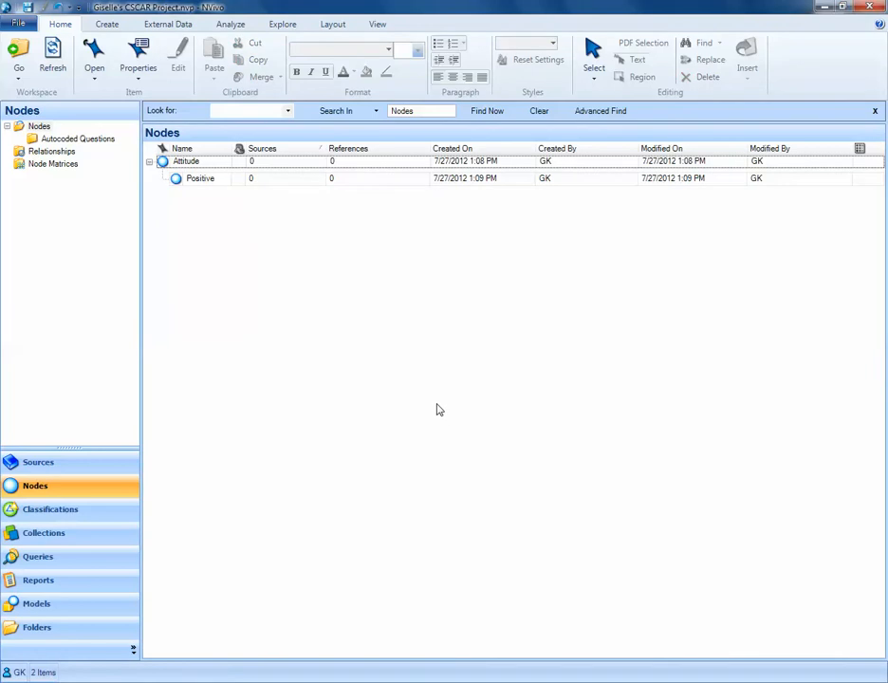
- Add a second child node named Negative under the Attitude node
{"action": "right_click", "coordinate": [190, 168]}
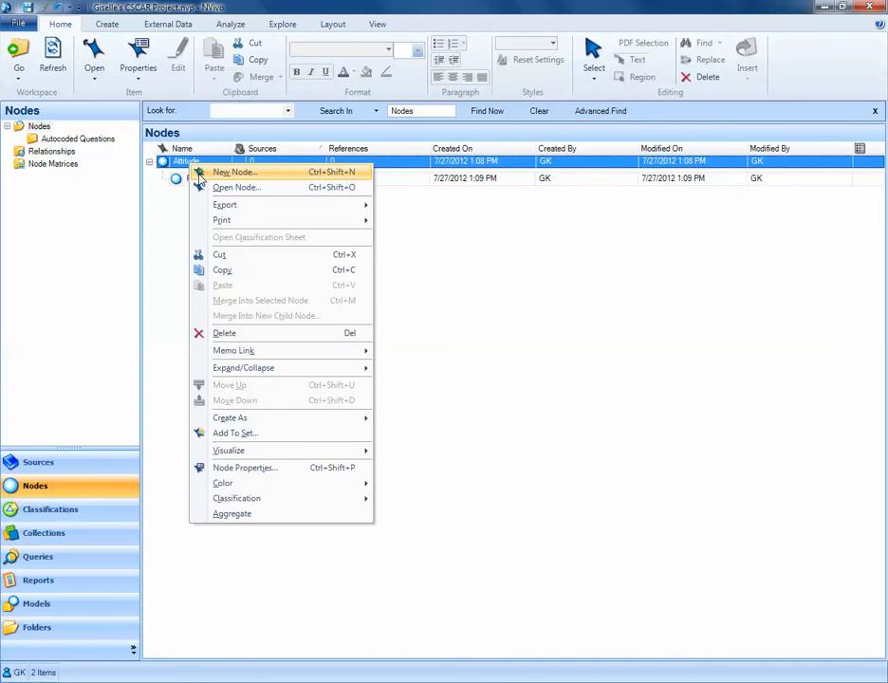
{"action": "left_click", "coordinate": [202, 173]}
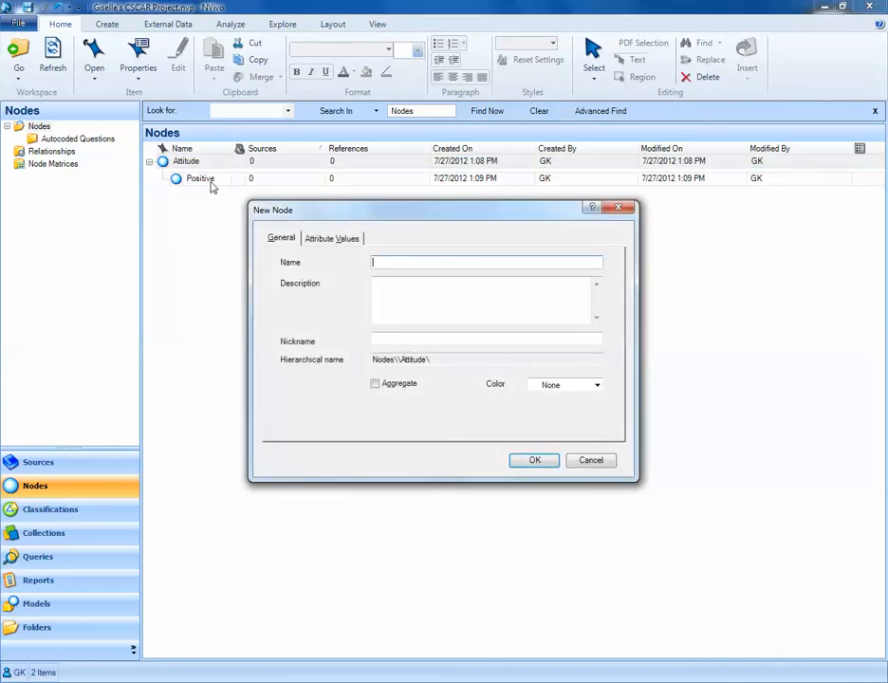
{"action": "type", "text": "Negative"}
{"action": "left_click", "coordinate": [535, 461]}
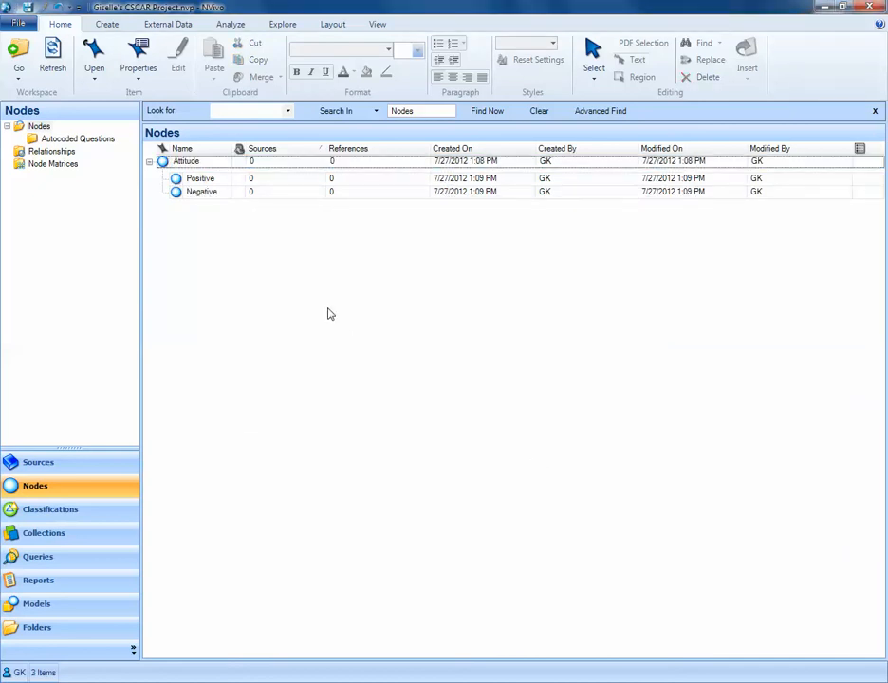
- Review the Negative node's properties, close them without changes and dismiss the color scheme notification
{"action": "right_click", "coordinate": [200, 196]}
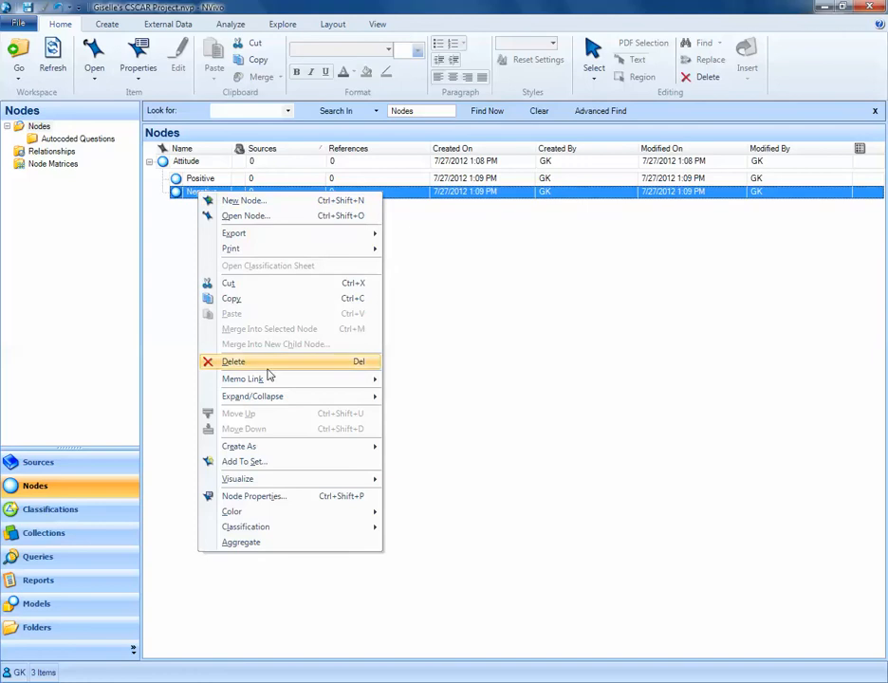
{"action": "left_click", "coordinate": [272, 503]}
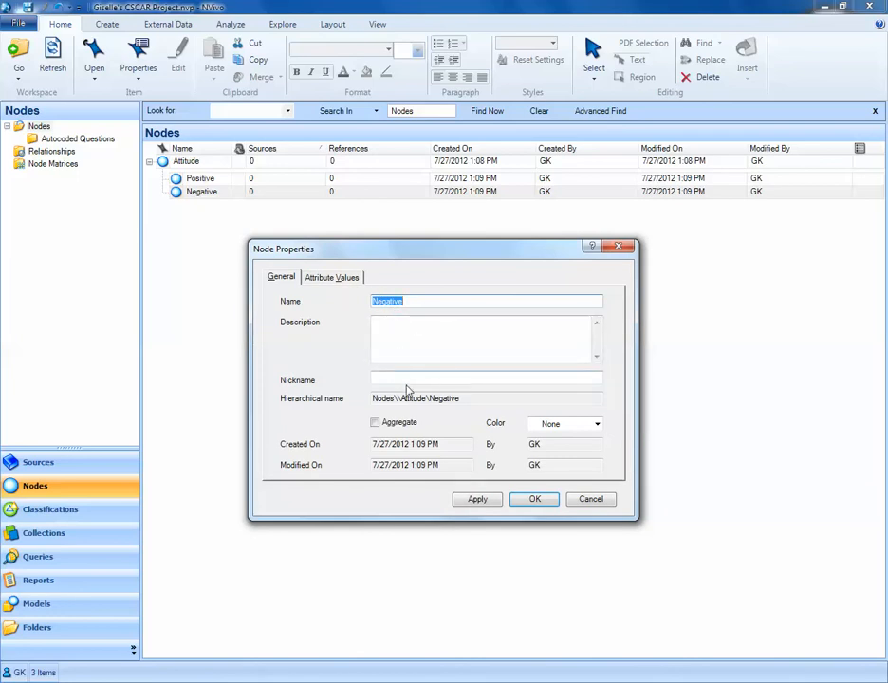
{"action": "left_click", "coordinate": [531, 500]}
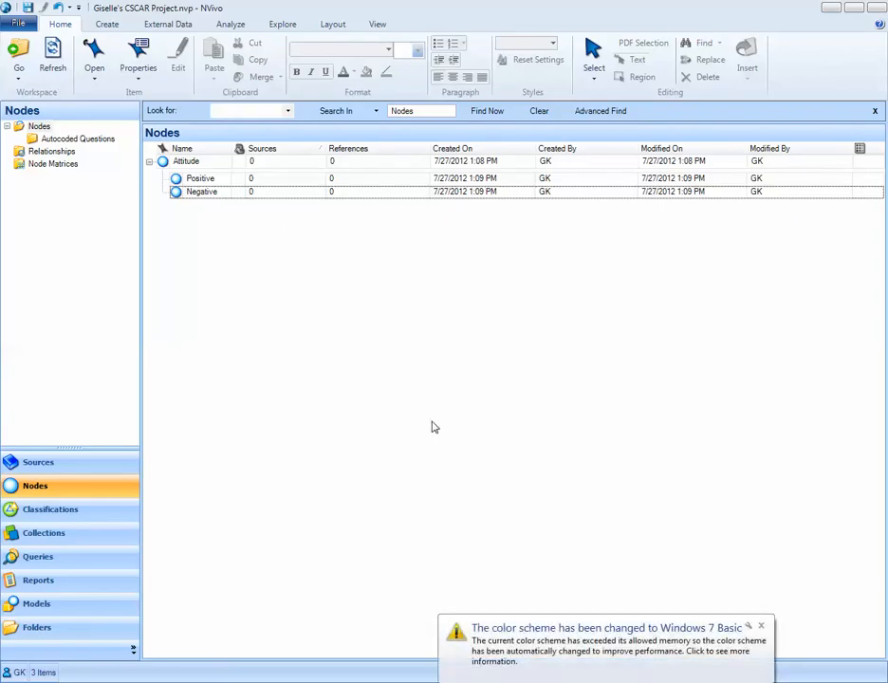
{"action": "left_click", "coordinate": [760, 627]}
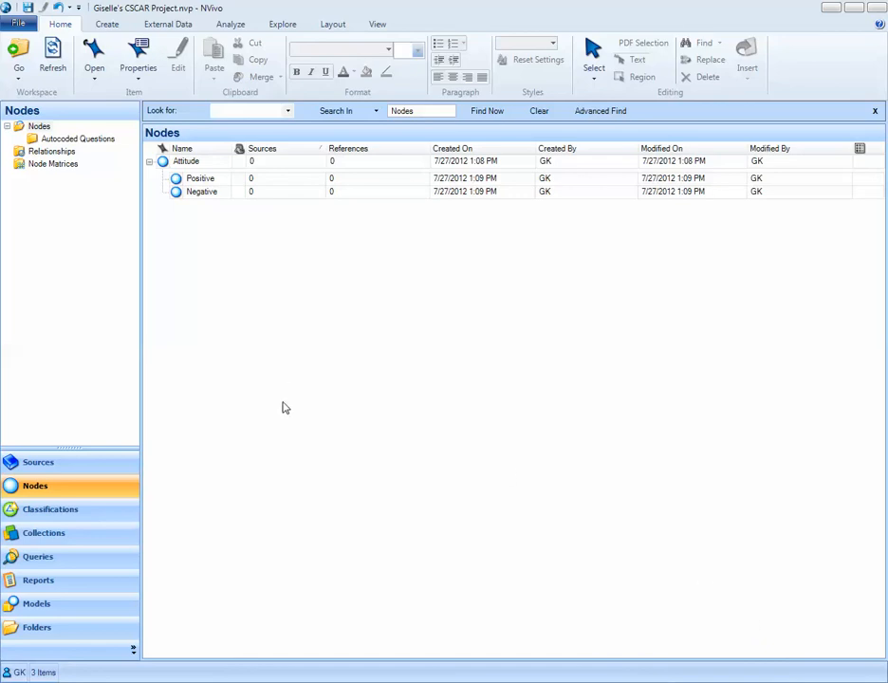
- Open the first interview transcript in the internal sources and enlarge its document pane for reading
{"action": "left_click", "coordinate": [81, 465]}
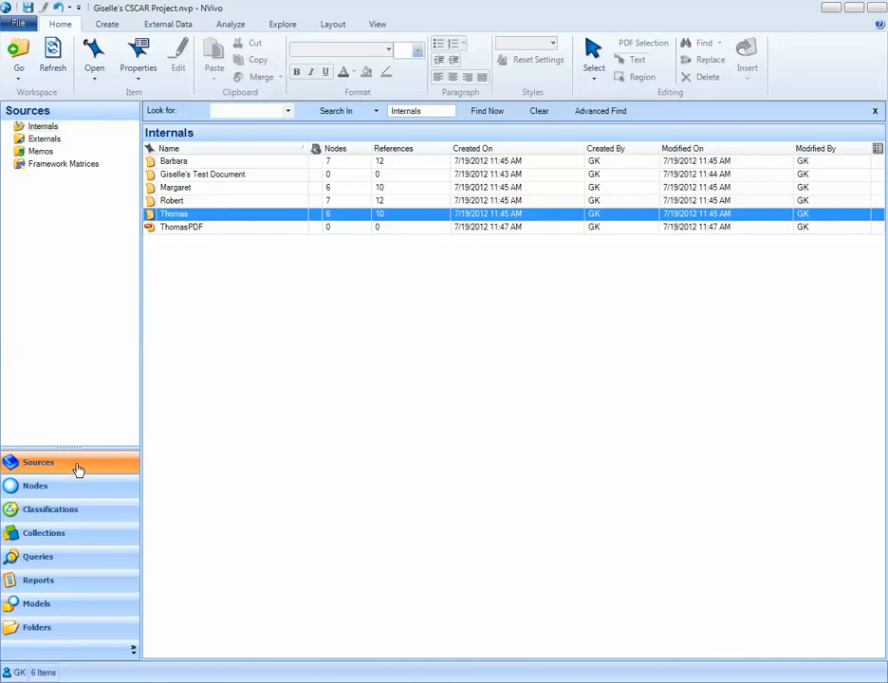
{"action": "double_click", "coordinate": [205, 165]}
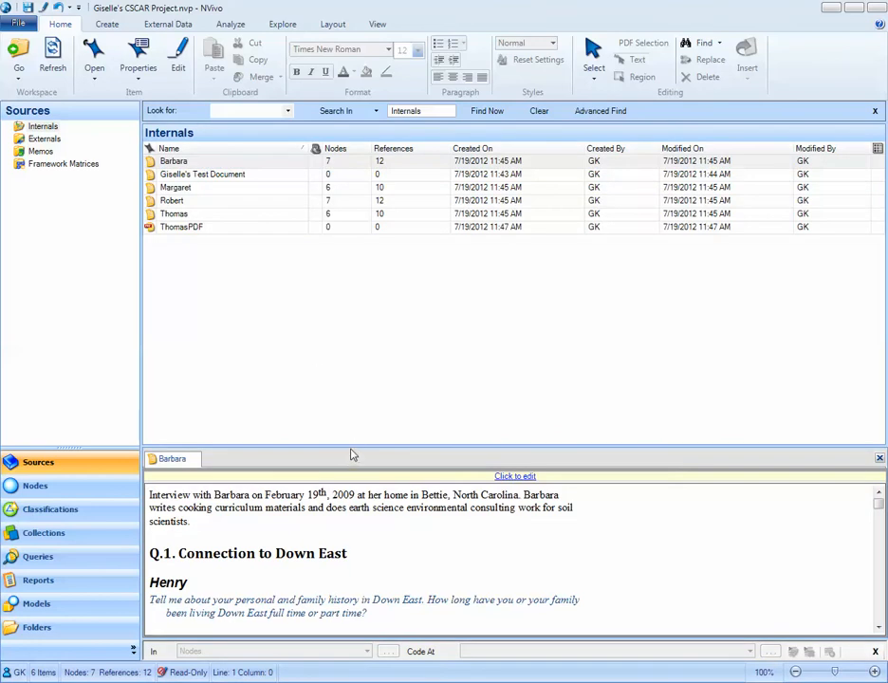
{"action": "left_click_drag", "start_coordinate": [351, 446], "coordinate": [337, 260]}
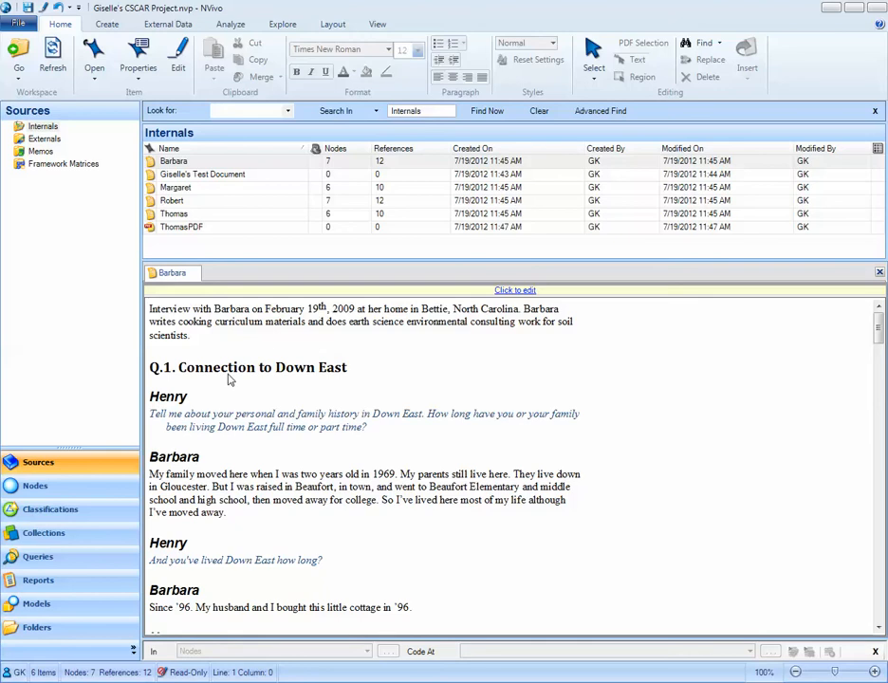
- Code the interviewee's first Q.1 answer, about the family moving here in 1969, at a new node named Local Idenity
{"action": "scroll", "coordinate": [227, 380], "scroll_direction": "down", "scroll_amount": 2}
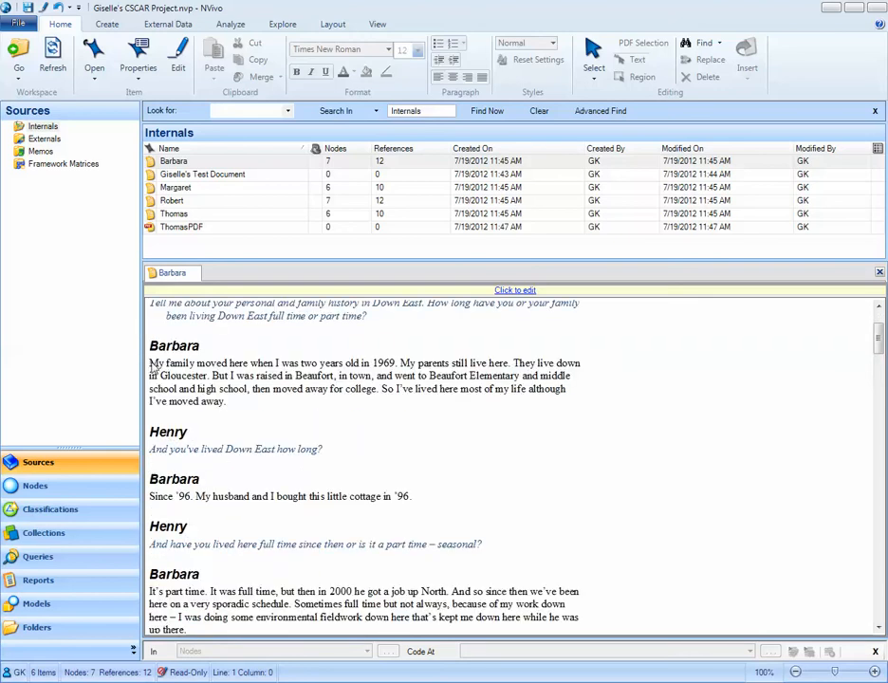
{"action": "left_click_drag", "start_coordinate": [149, 366], "coordinate": [228, 406]}
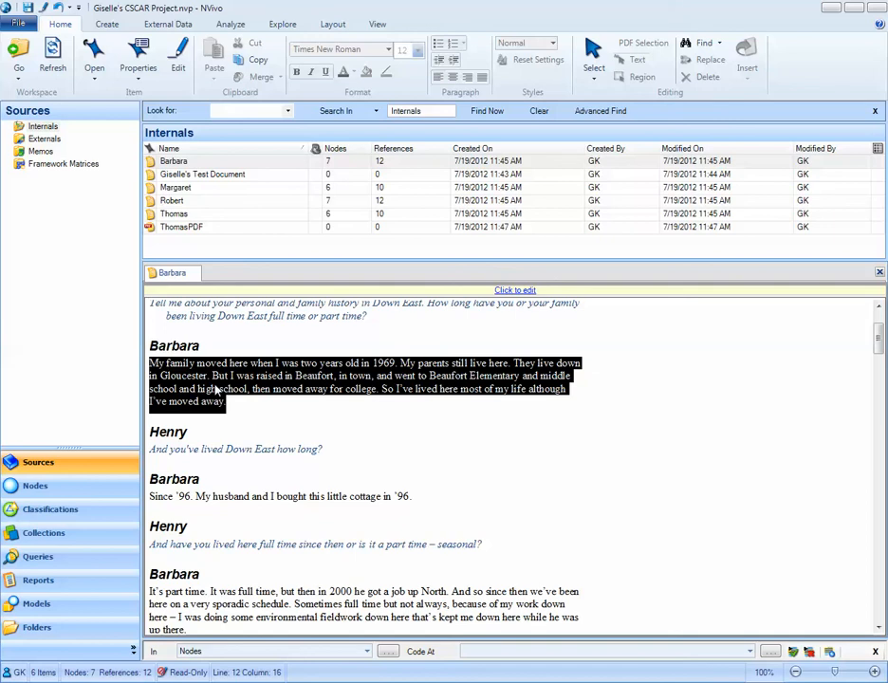
{"action": "left_click", "coordinate": [231, 404]}
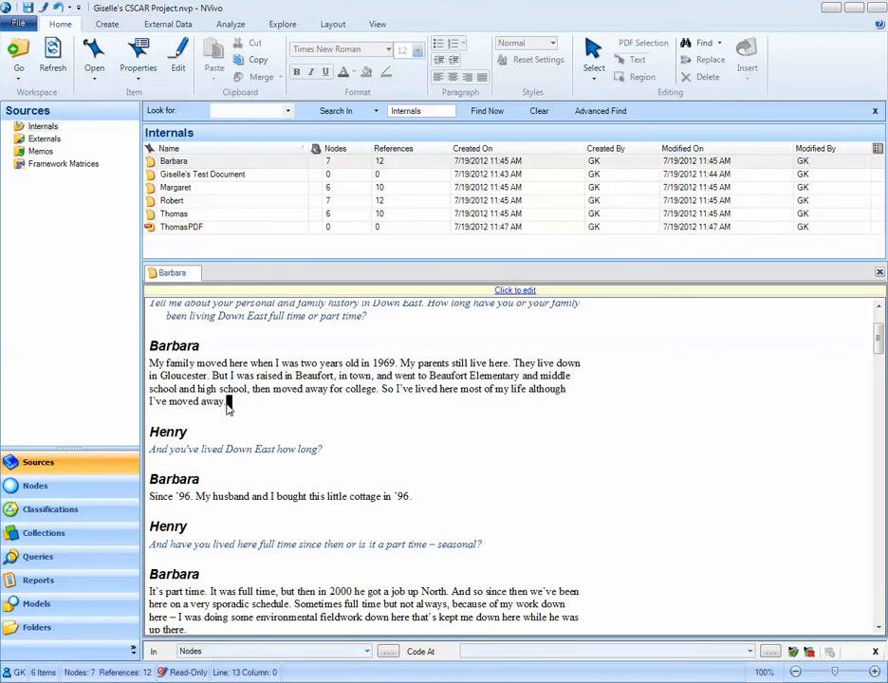
{"action": "left_click_drag", "start_coordinate": [228, 403], "coordinate": [140, 373]}
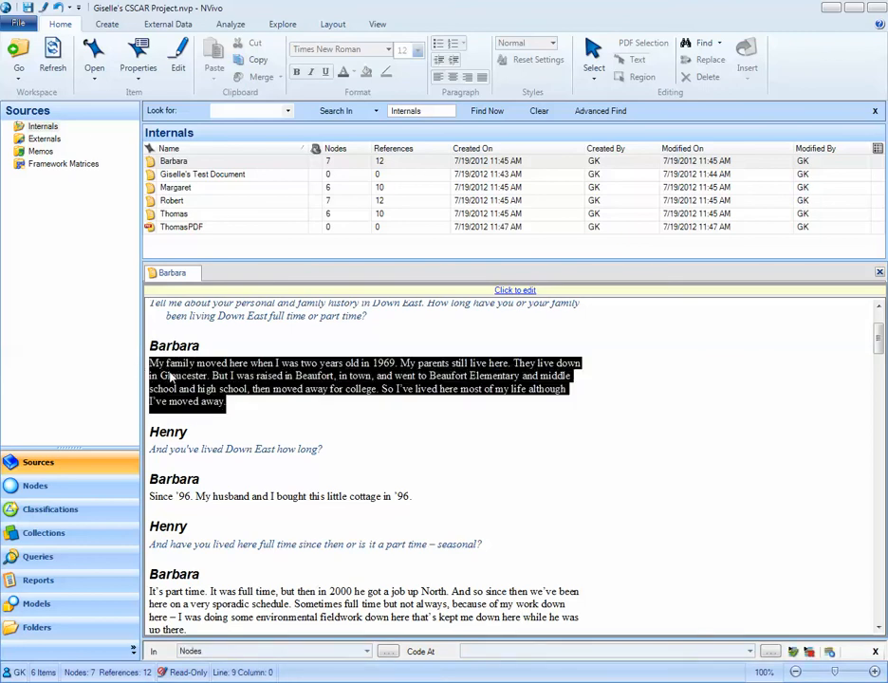
{"action": "right_click", "coordinate": [173, 376]}
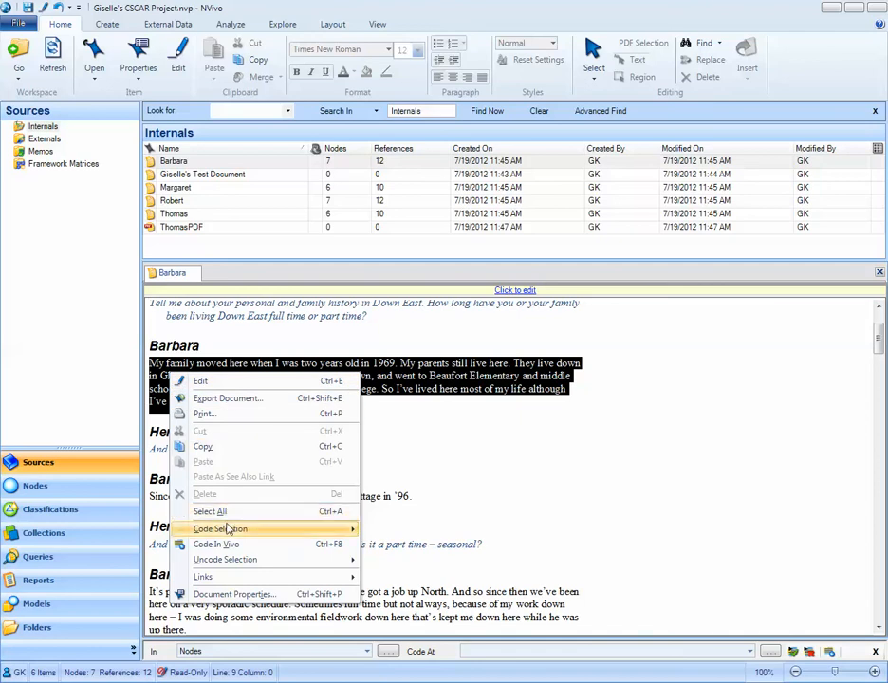
{"action": "mouse_move", "coordinate": [242, 531]}
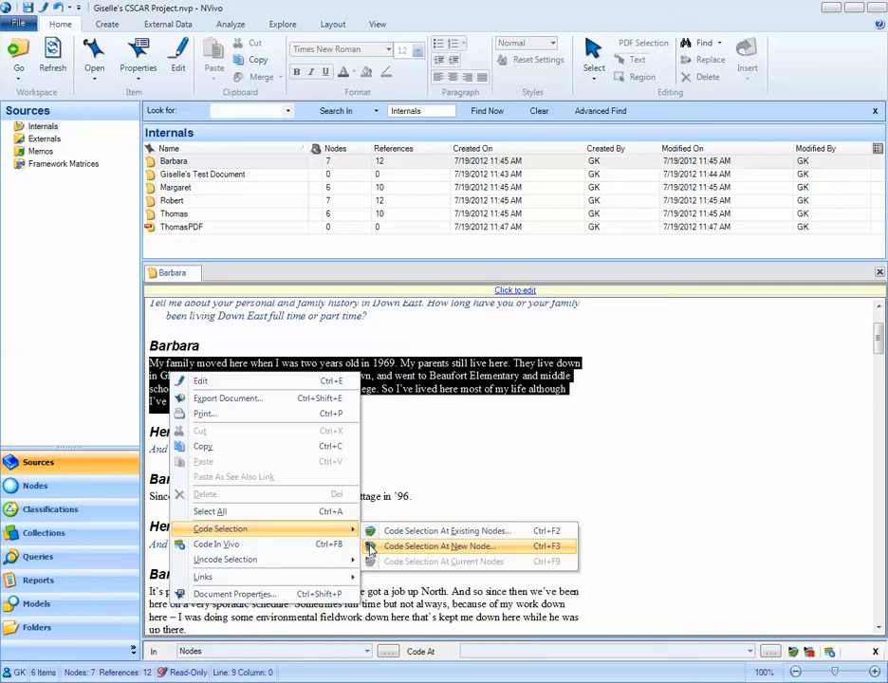
{"action": "left_click", "coordinate": [438, 547]}
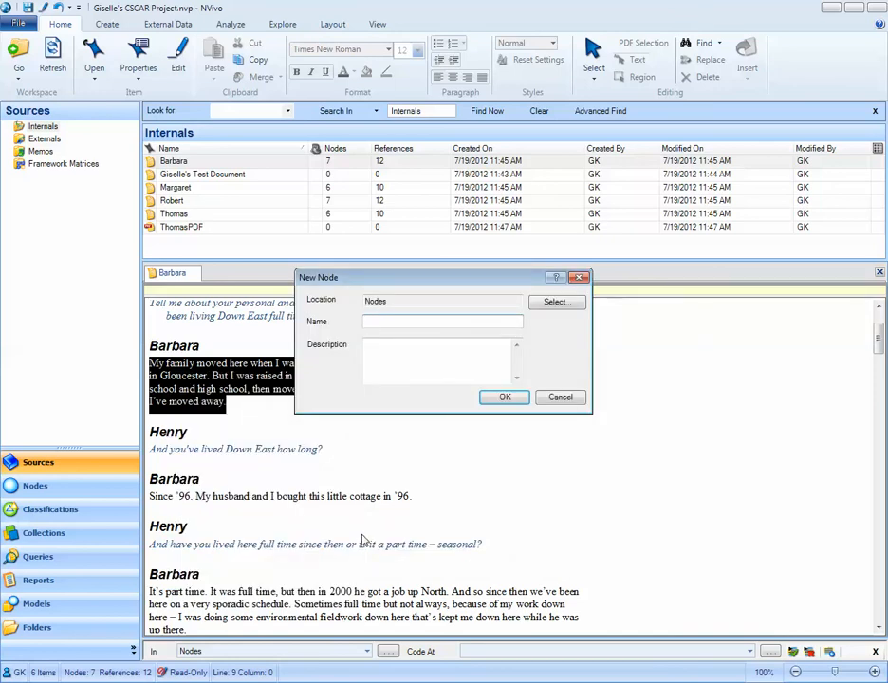
{"action": "type", "text": "Local Identity"}
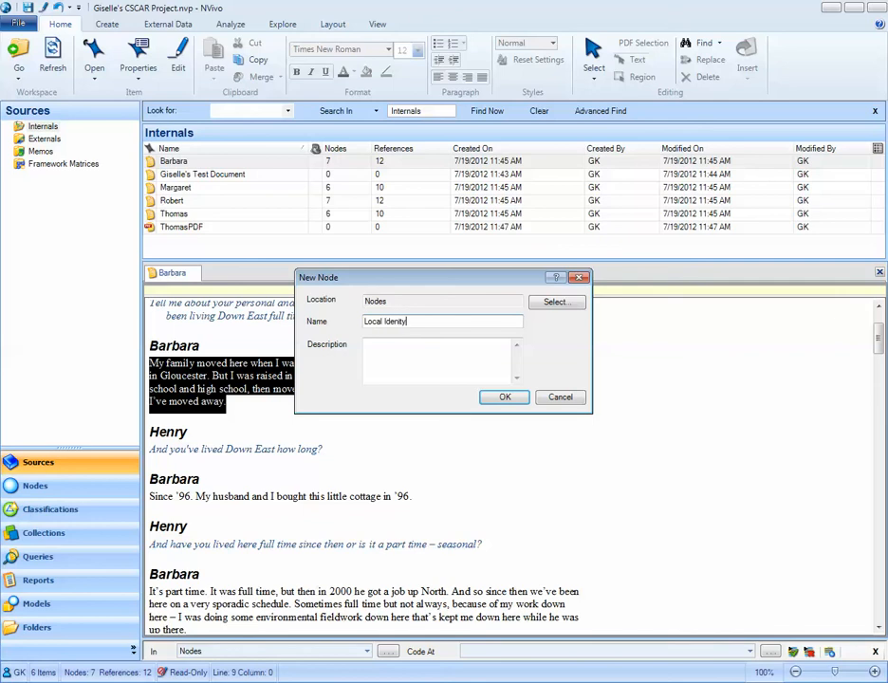
{"action": "left_click", "coordinate": [504, 396]}
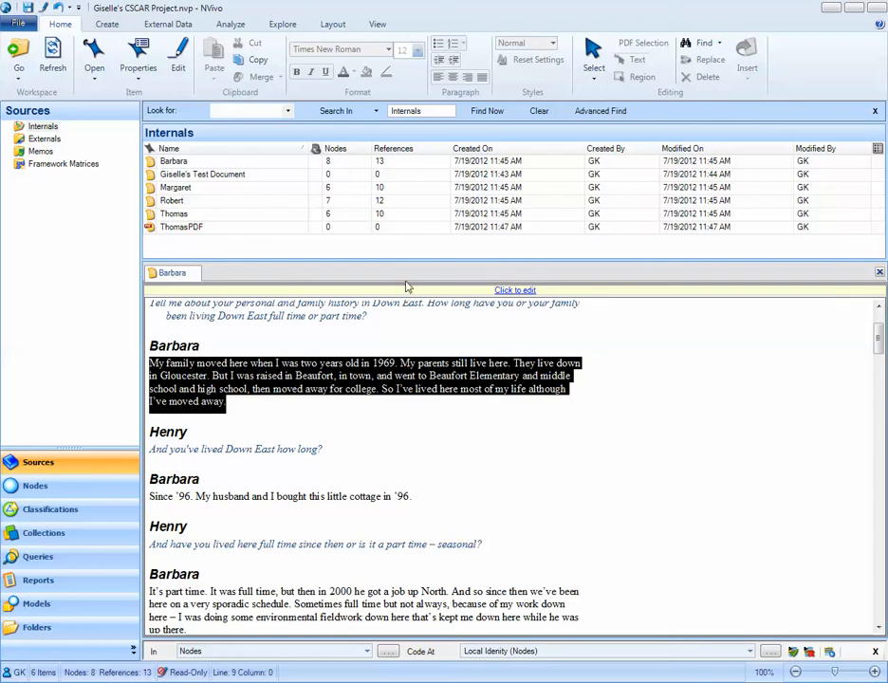
- Open the soil scientist's interview transcript, select the first two lines of the Q.1 answer and start coding them at existing nodes
{"action": "double_click", "coordinate": [240, 217]}
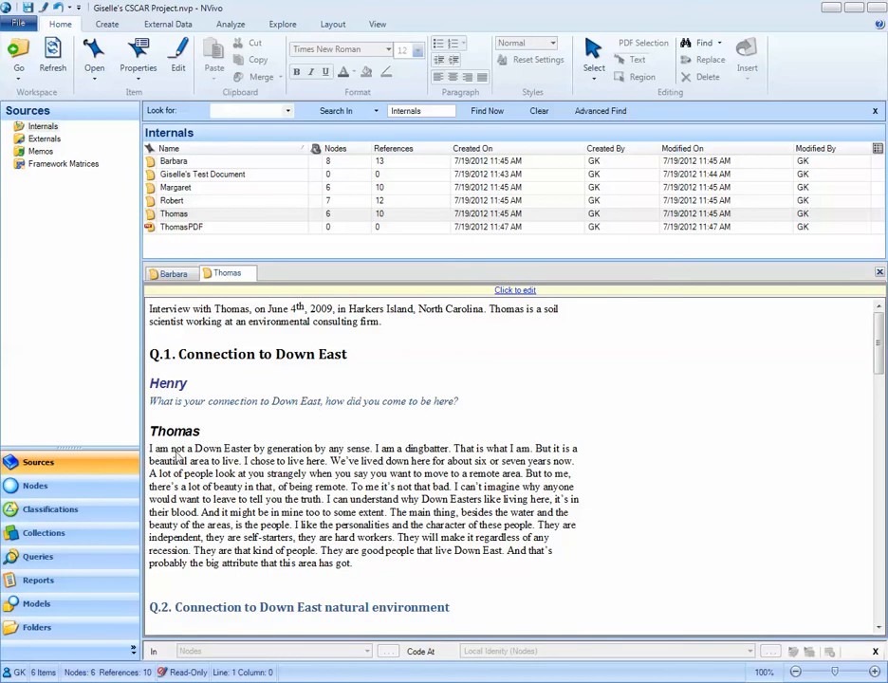
{"action": "left_click", "coordinate": [150, 452]}
{"action": "left_click_drag", "start_coordinate": [149, 451], "coordinate": [582, 463]}
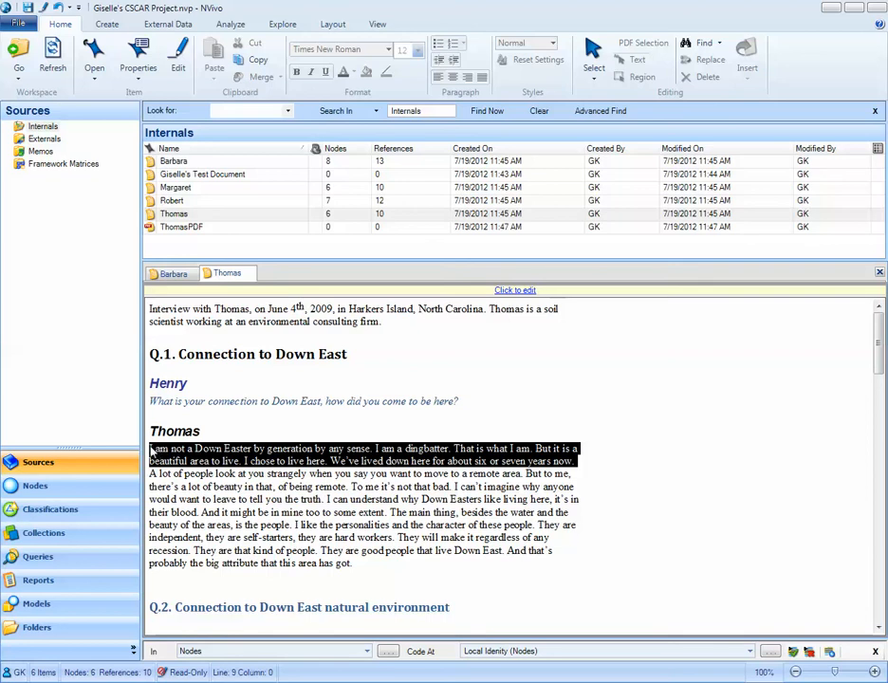
{"action": "right_click", "coordinate": [321, 455]}
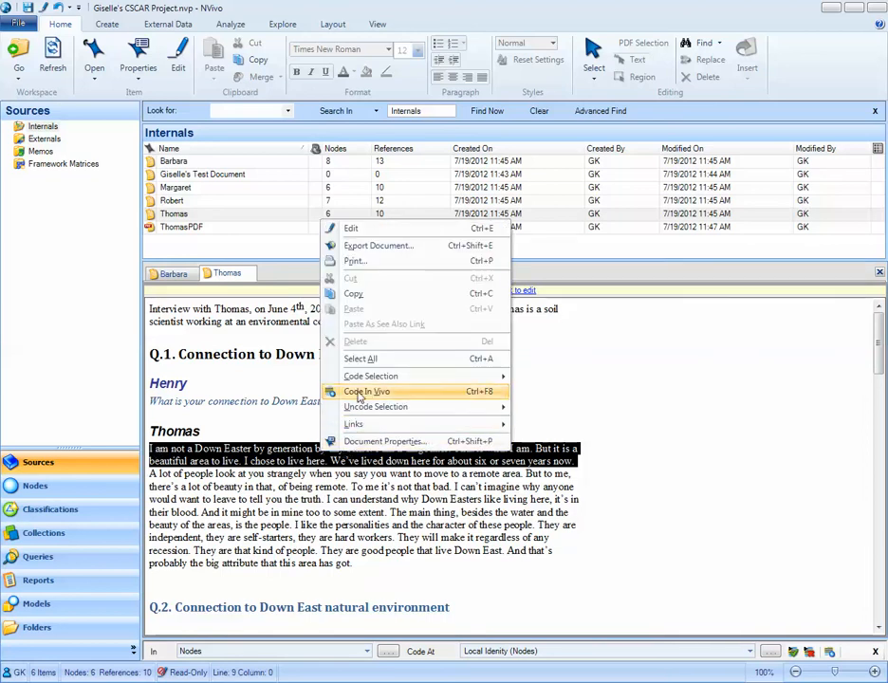
{"action": "mouse_move", "coordinate": [365, 379]}
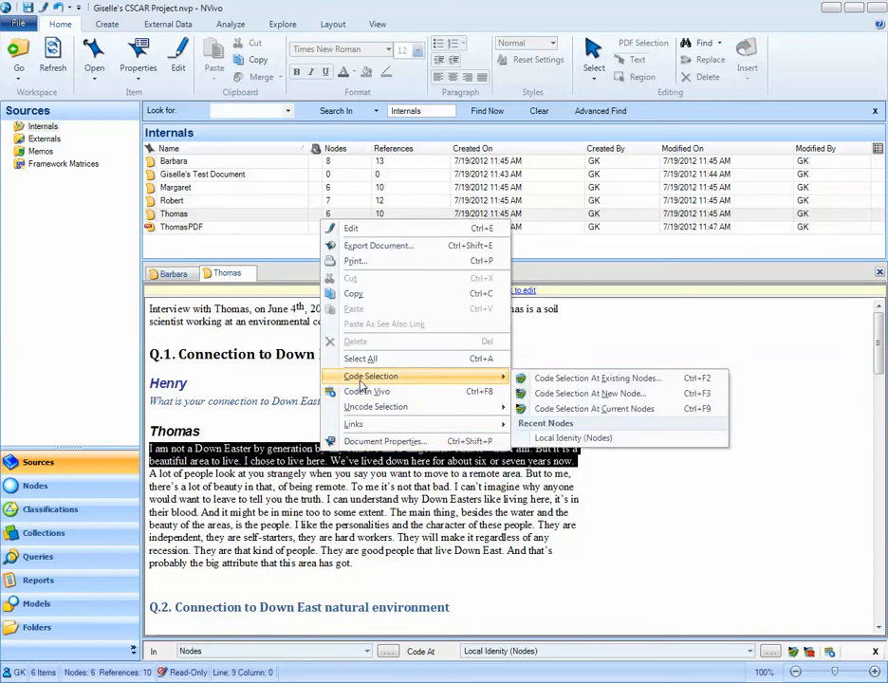
{"action": "left_click", "coordinate": [537, 379]}
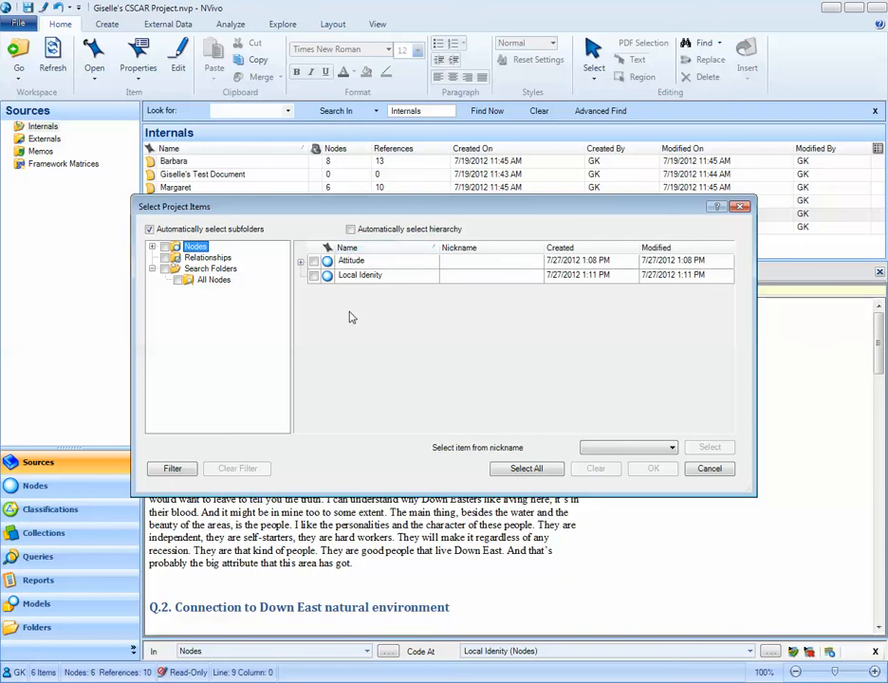
{"action": "left_click", "coordinate": [300, 265]}
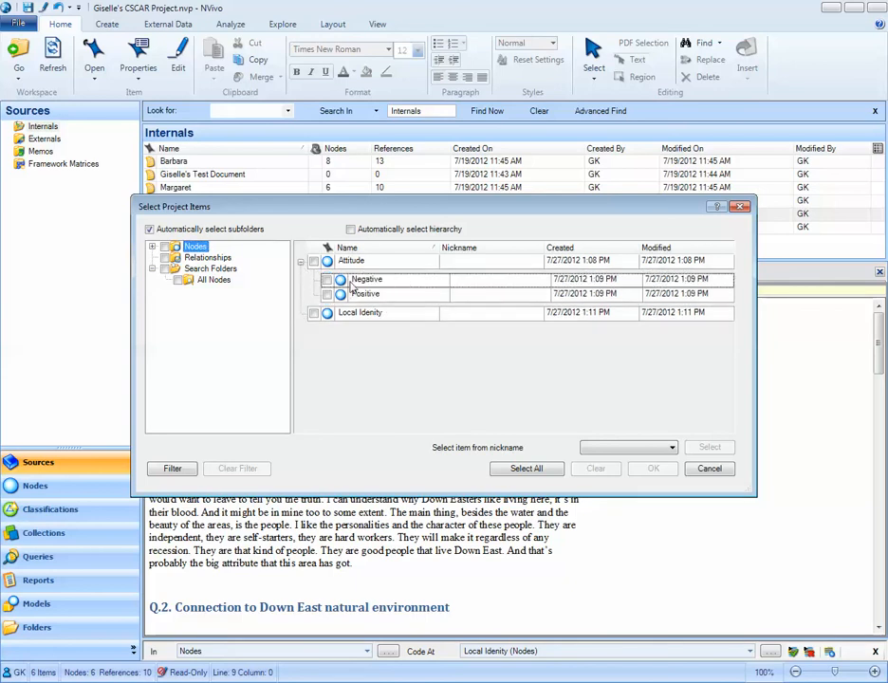
{"action": "left_click", "coordinate": [314, 314]}
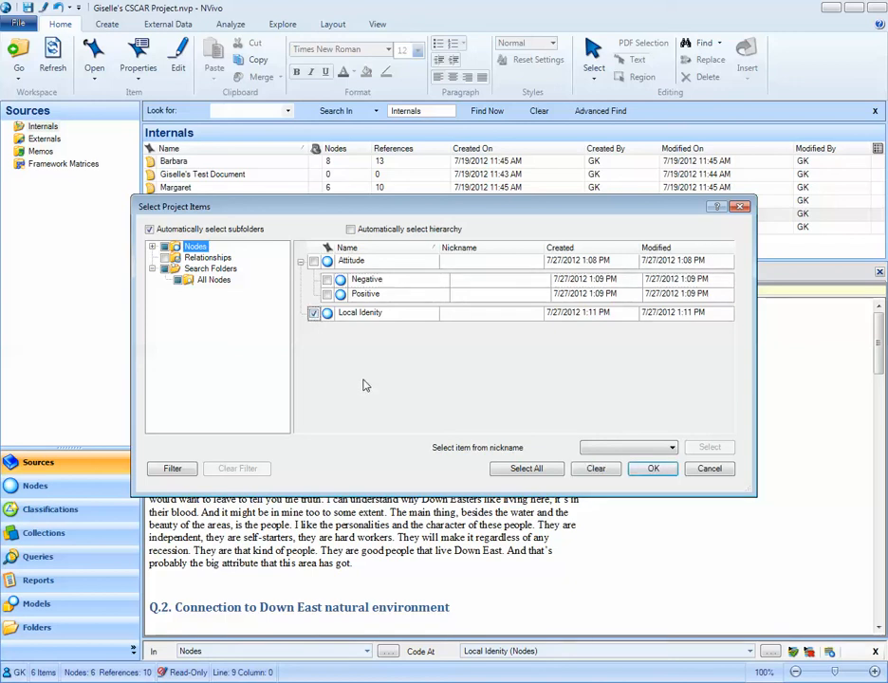
{"action": "left_click", "coordinate": [326, 294]}
{"action": "left_click", "coordinate": [327, 279]}
{"action": "left_click", "coordinate": [314, 261]}
{"action": "left_click", "coordinate": [314, 261]}
{"action": "left_click", "coordinate": [350, 230]}
{"action": "left_click", "coordinate": [314, 261]}
{"action": "left_click", "coordinate": [165, 247]}
{"action": "left_click", "coordinate": [165, 248]}
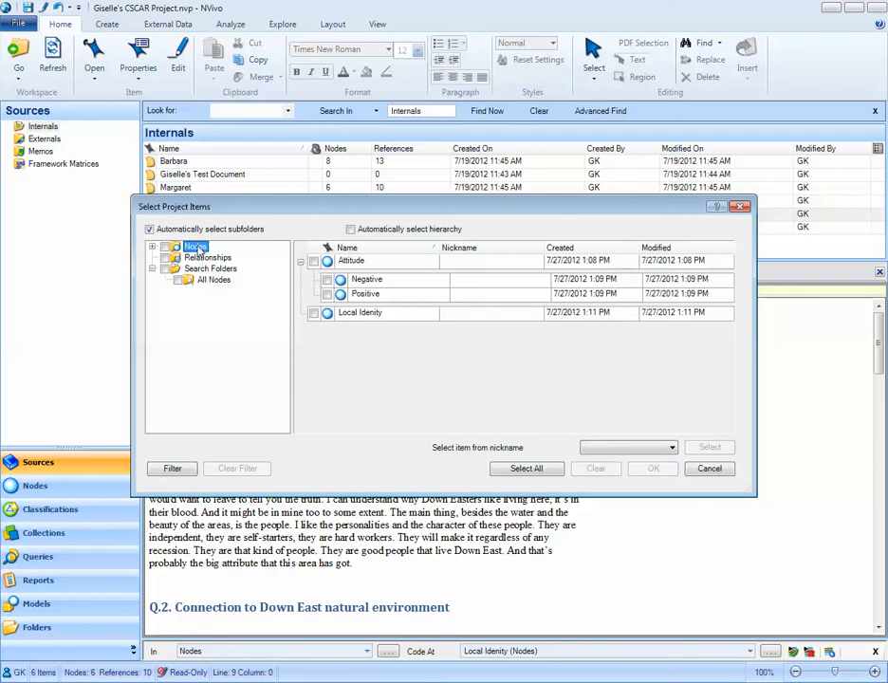
{"action": "left_click", "coordinate": [203, 258]}
{"action": "left_click", "coordinate": [201, 268]}
{"action": "left_click", "coordinate": [199, 247]}
- Choose the existing Local Idenity node and code the selected passage at it
{"action": "left_click", "coordinate": [314, 314]}
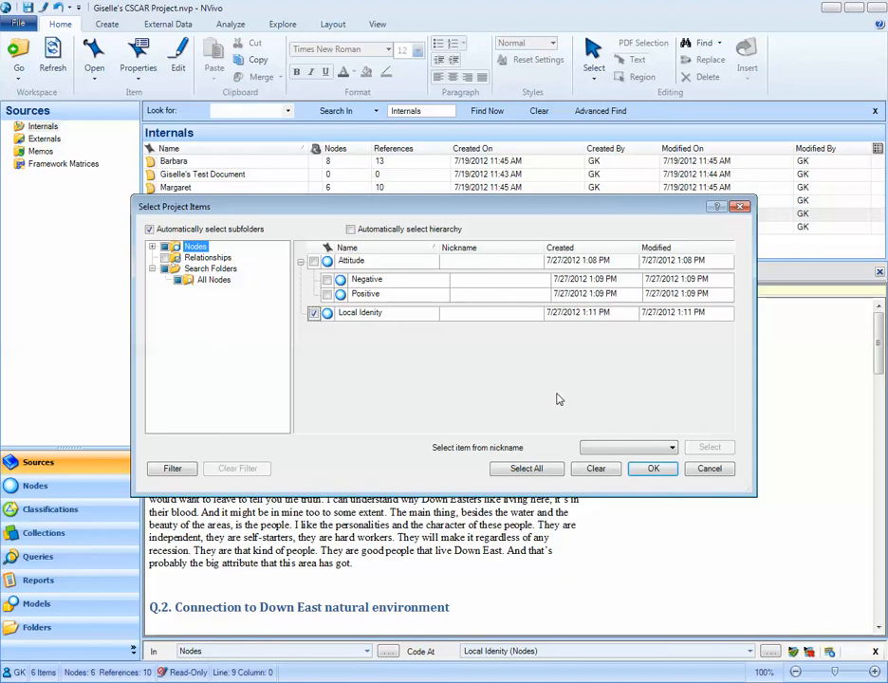
{"action": "left_click", "coordinate": [654, 469]}
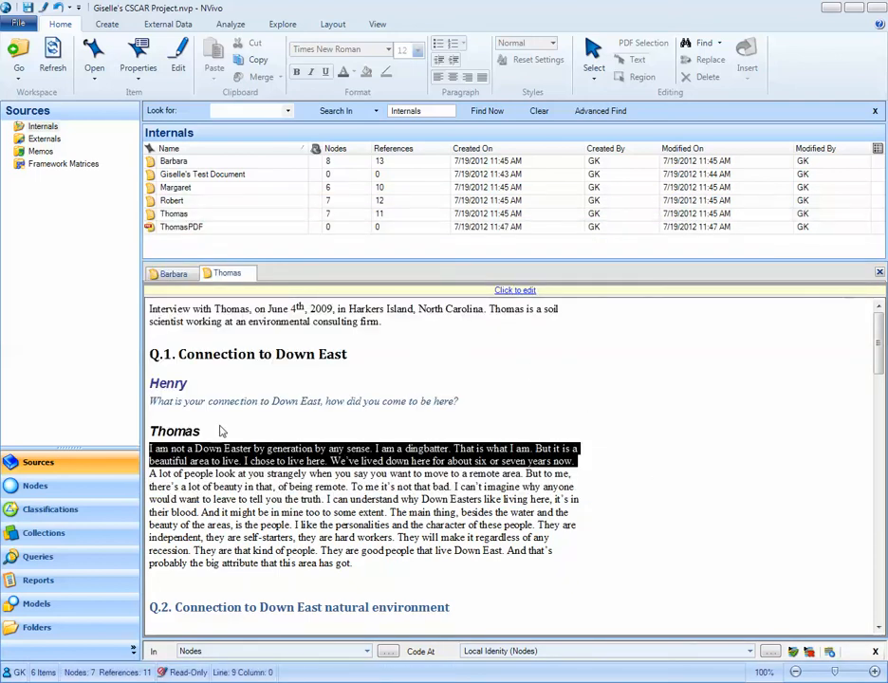
- Correct the misspelled Local Idenity node's name to Local Identity in its node properties
{"action": "left_click", "coordinate": [121, 486]}
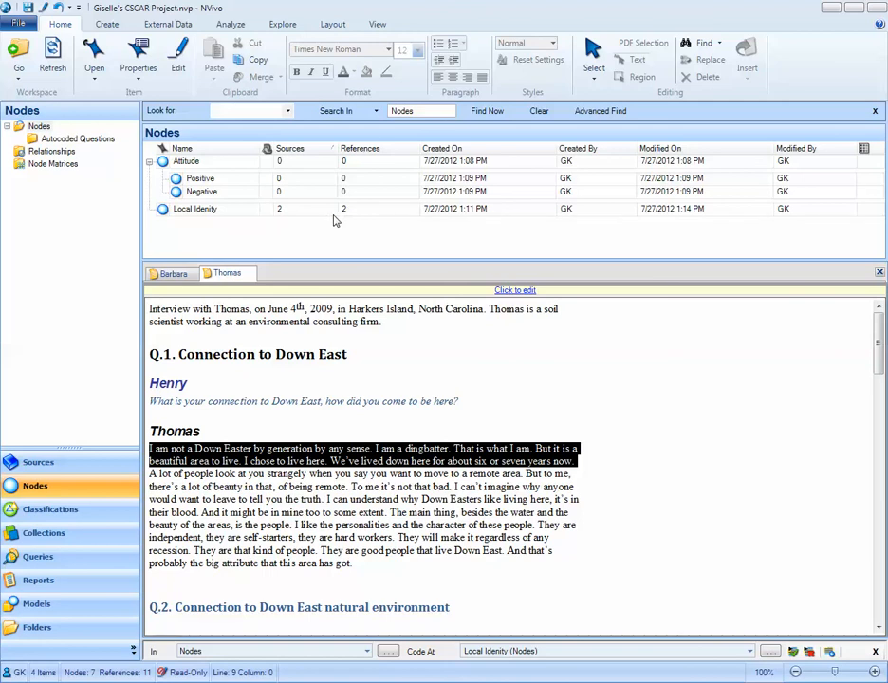
{"action": "left_click", "coordinate": [207, 210]}
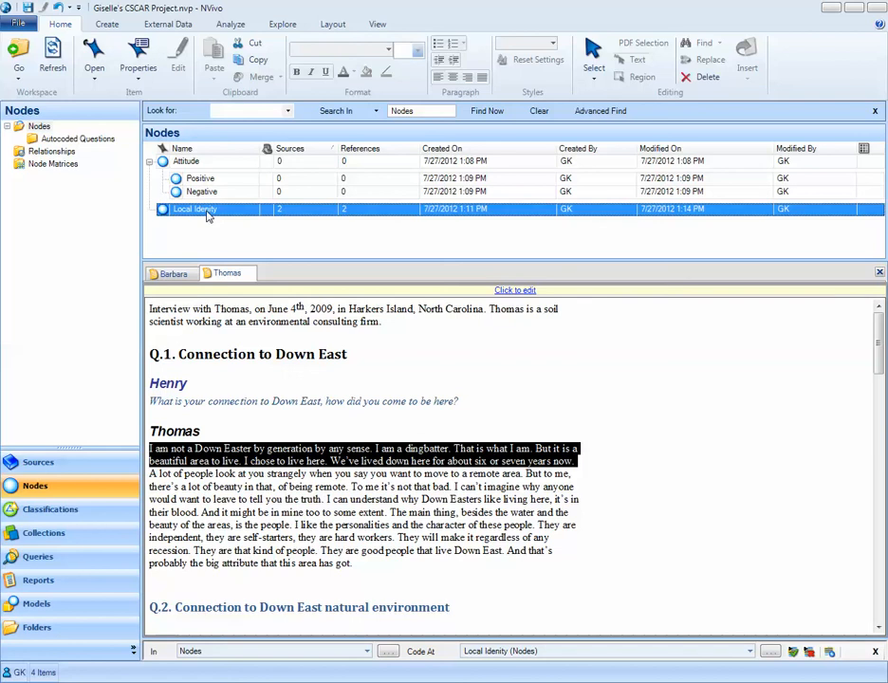
{"action": "right_click", "coordinate": [208, 216]}
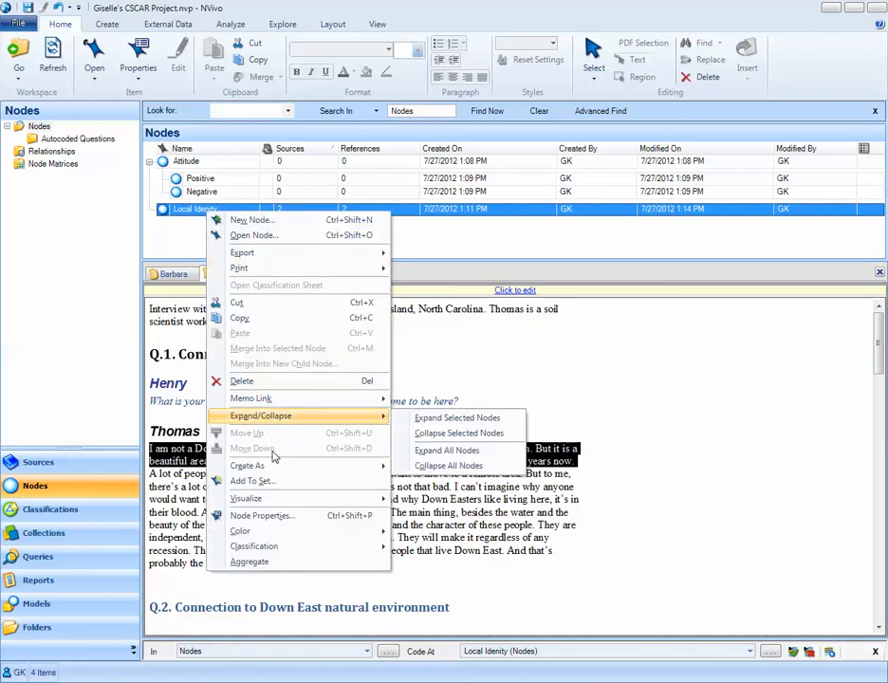
{"action": "left_click", "coordinate": [275, 515]}
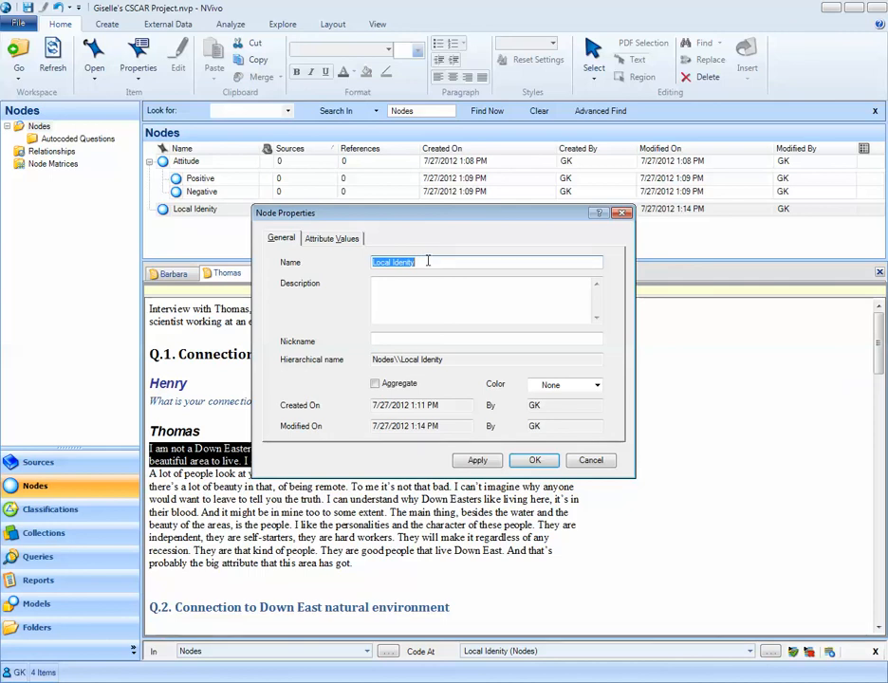
{"action": "type", "text": "Local "}
{"action": "type", "text": "Identid"}
{"action": "type", "text": "y"}
{"action": "left_click", "coordinate": [535, 460]}
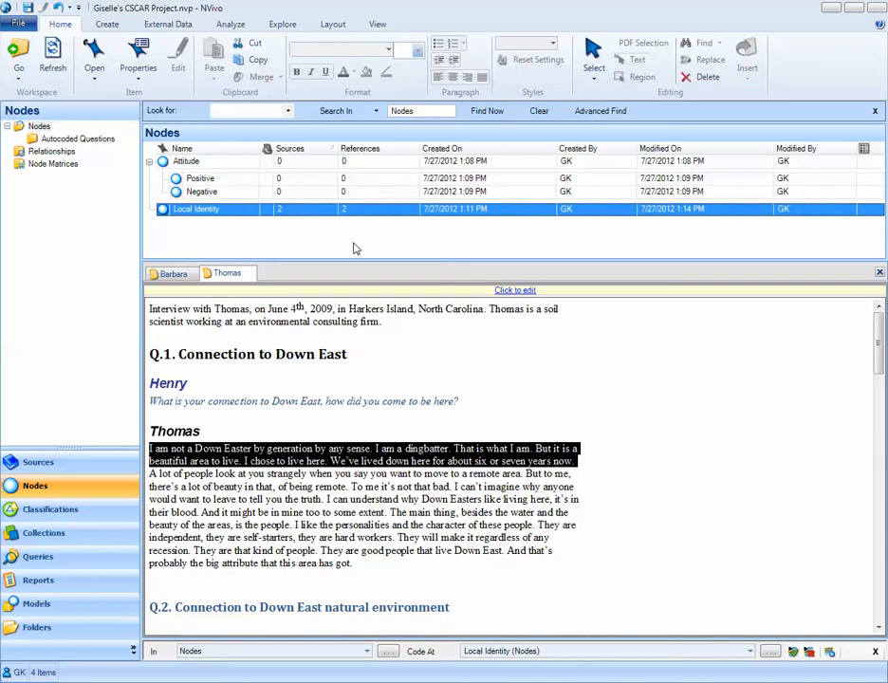
- Review the passages coded at the Local Identity node, and close it along with both open transcripts
{"action": "double_click", "coordinate": [199, 214]}
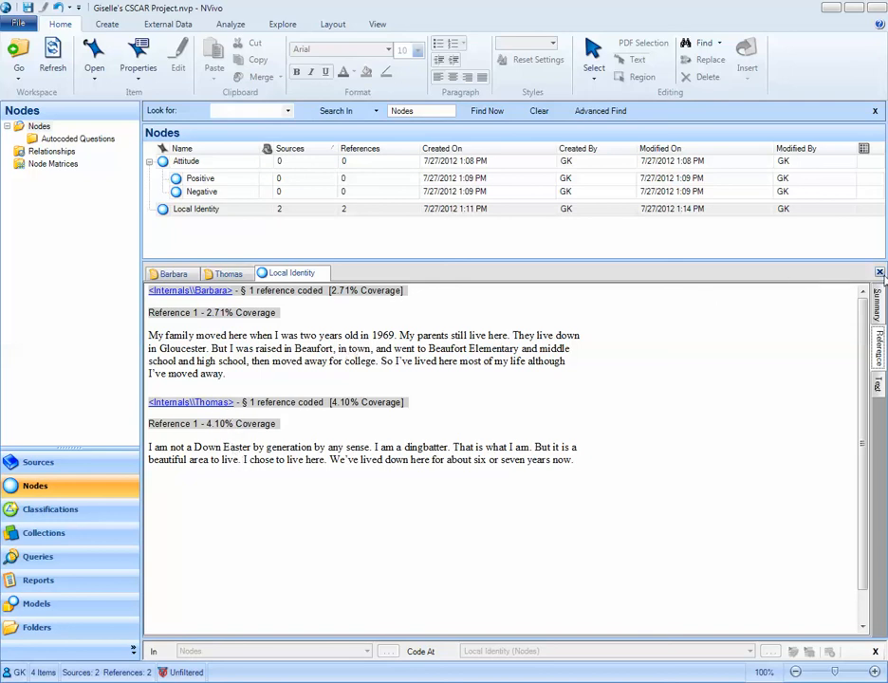
{"action": "left_click", "coordinate": [880, 273]}
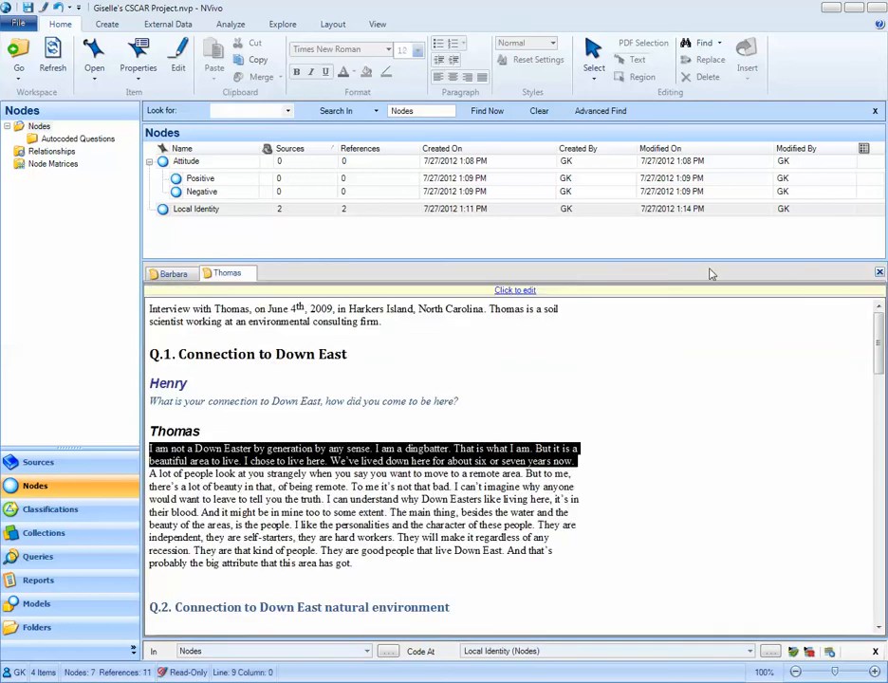
{"action": "left_click", "coordinate": [879, 273]}
{"action": "left_click", "coordinate": [880, 273]}
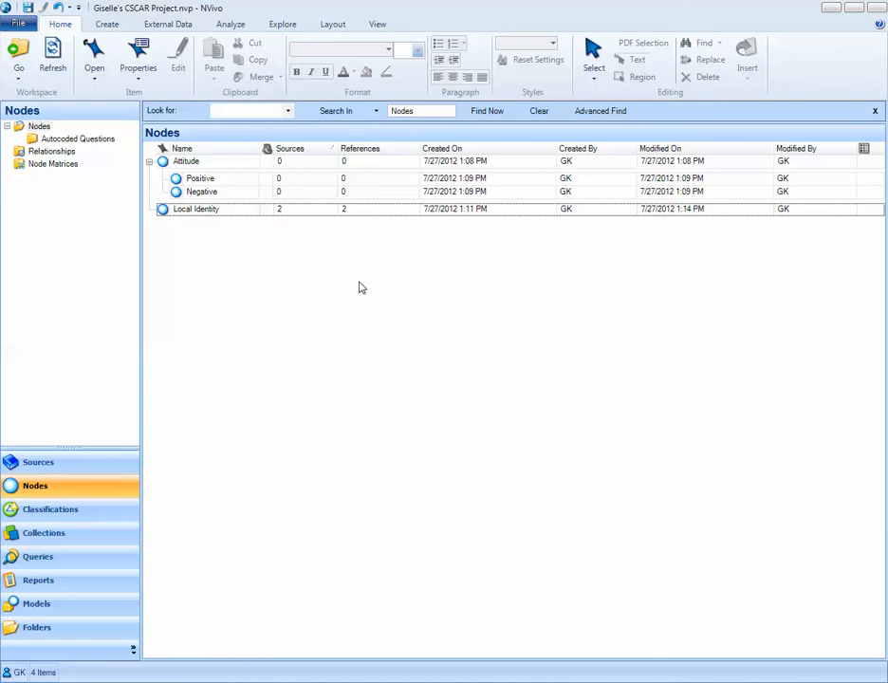
- Cut the Local Identity node and paste it under the Attitude node as a child
{"action": "left_click", "coordinate": [214, 214]}
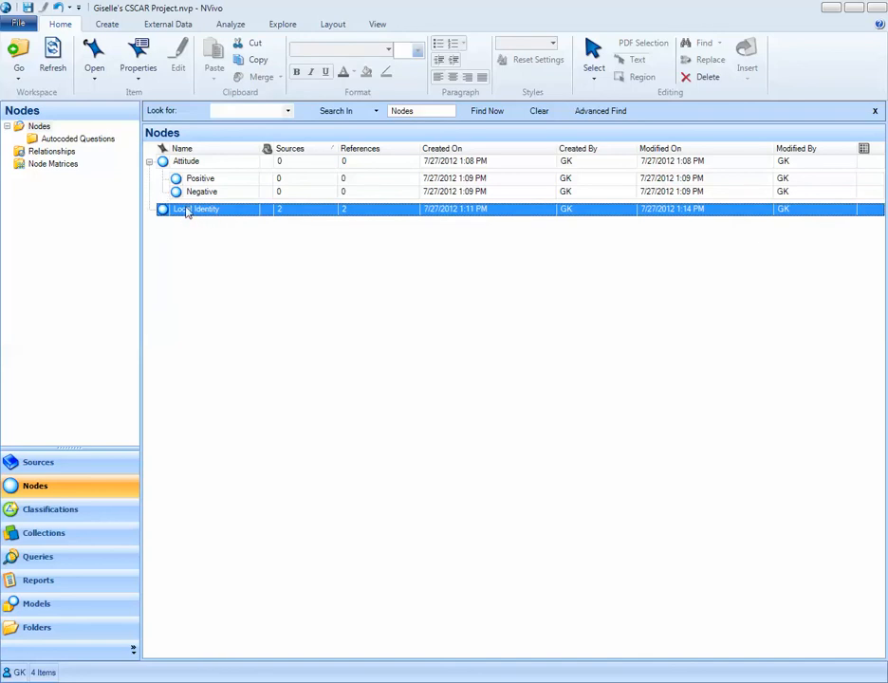
{"action": "right_click", "coordinate": [186, 214]}
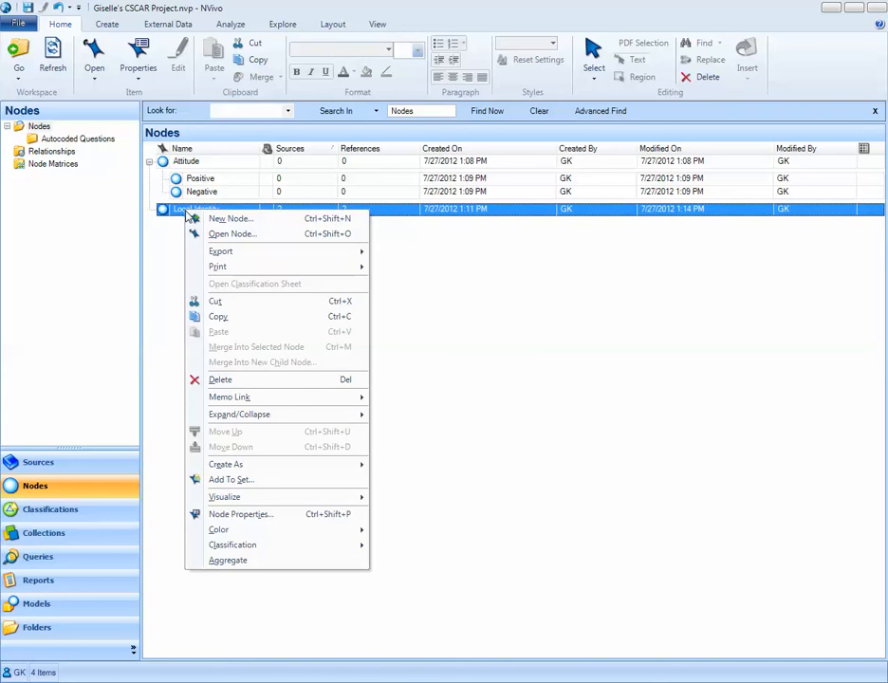
{"action": "left_click", "coordinate": [238, 304]}
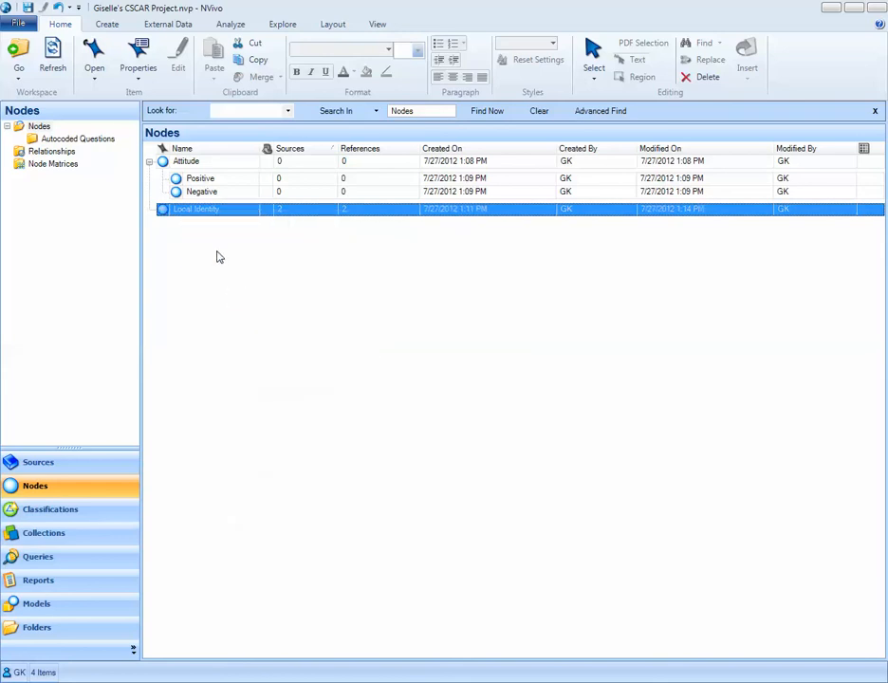
{"action": "left_click", "coordinate": [190, 163]}
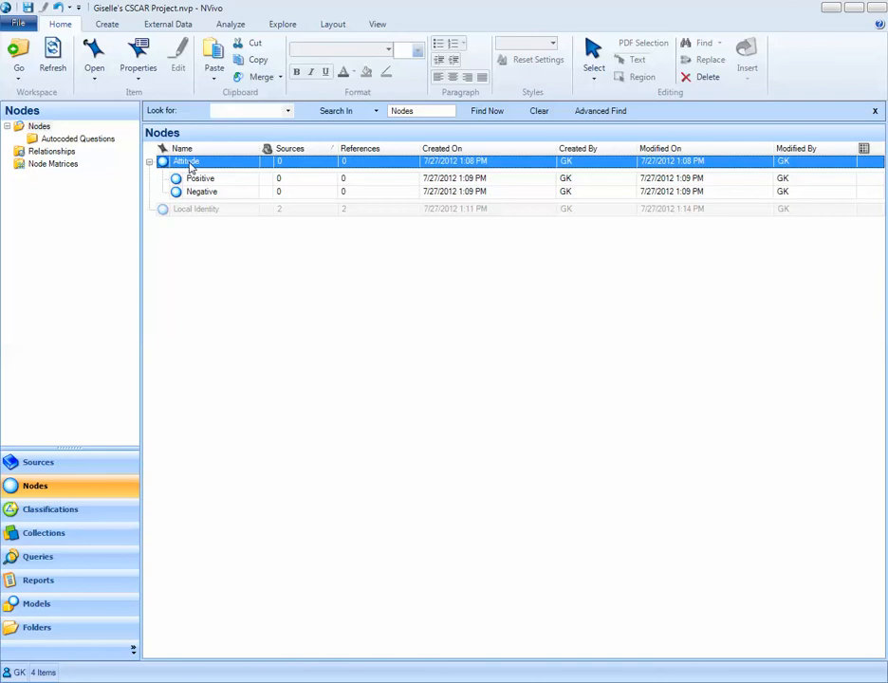
{"action": "right_click", "coordinate": [191, 167]}
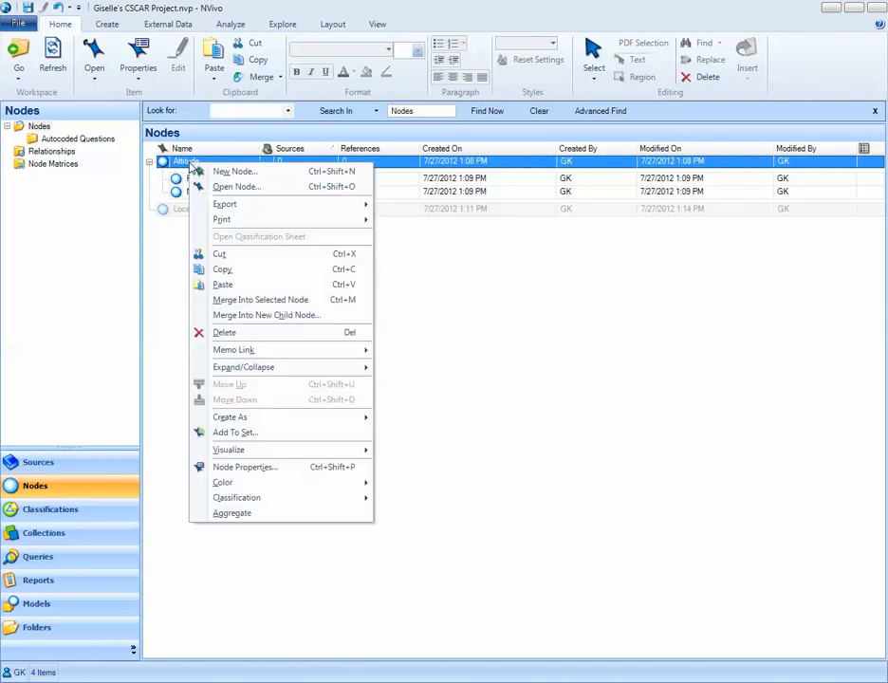
{"action": "left_click", "coordinate": [246, 285]}
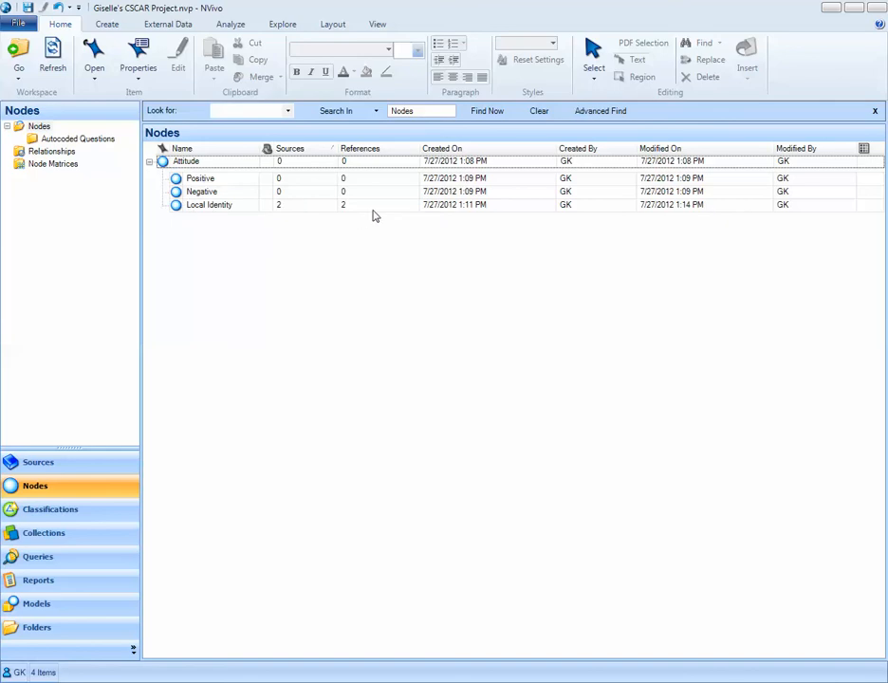
- Move the Local Identity node out of Attitude back to the top level of the node list
{"action": "left_click", "coordinate": [220, 210]}
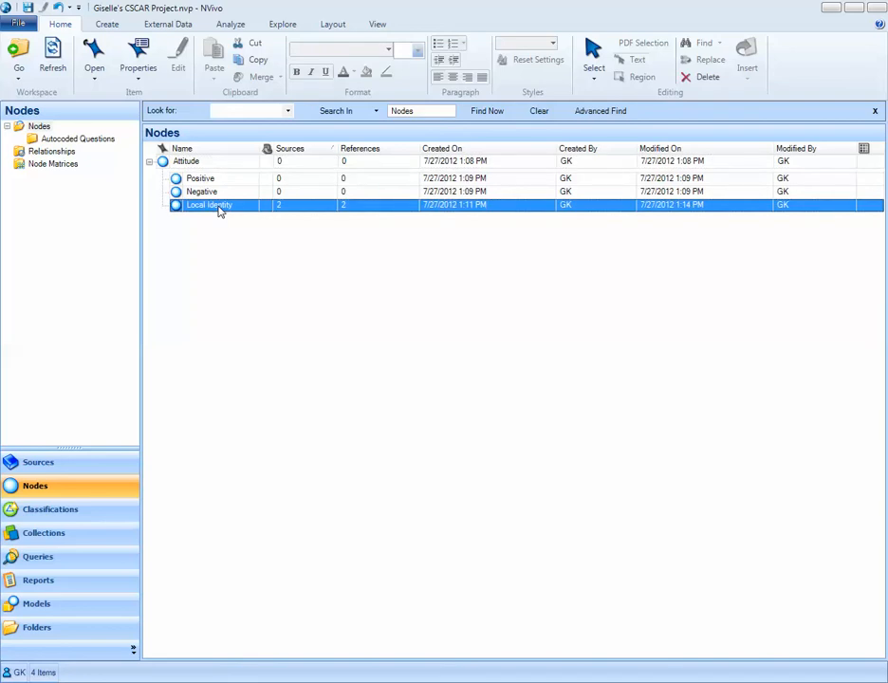
{"action": "right_click", "coordinate": [219, 210]}
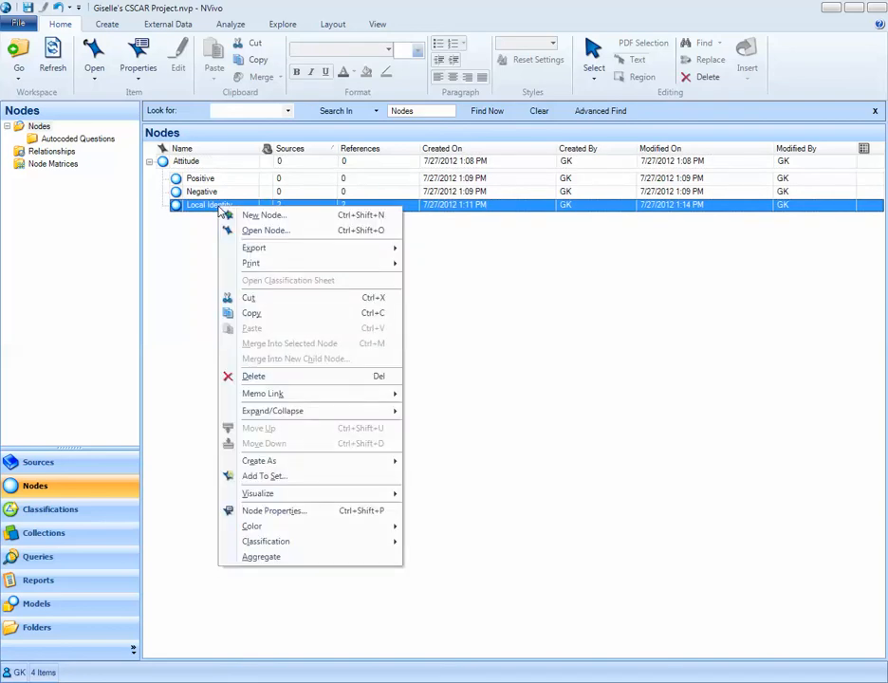
{"action": "left_click", "coordinate": [254, 299]}
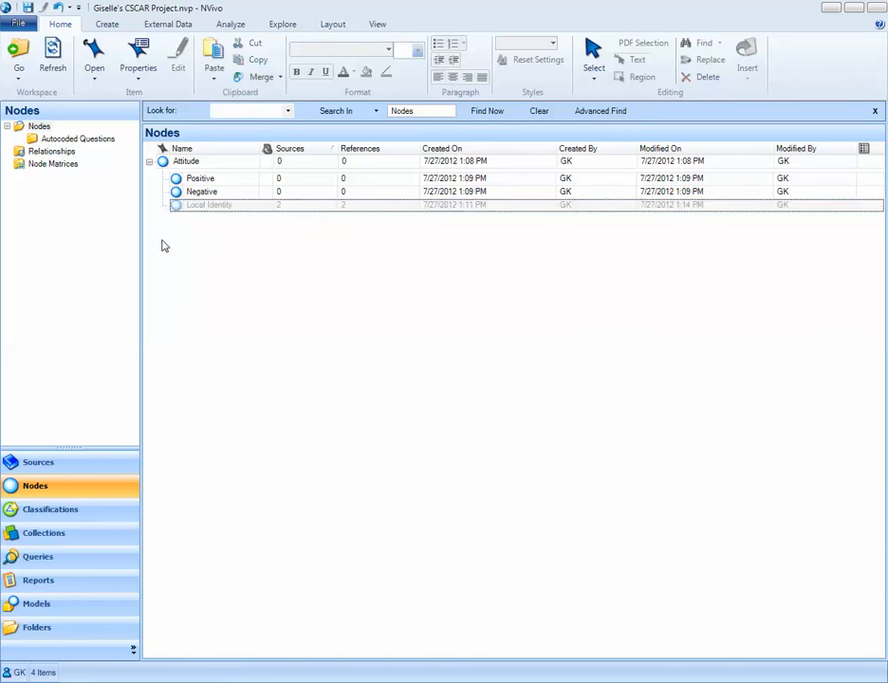
{"action": "right_click", "coordinate": [164, 247]}
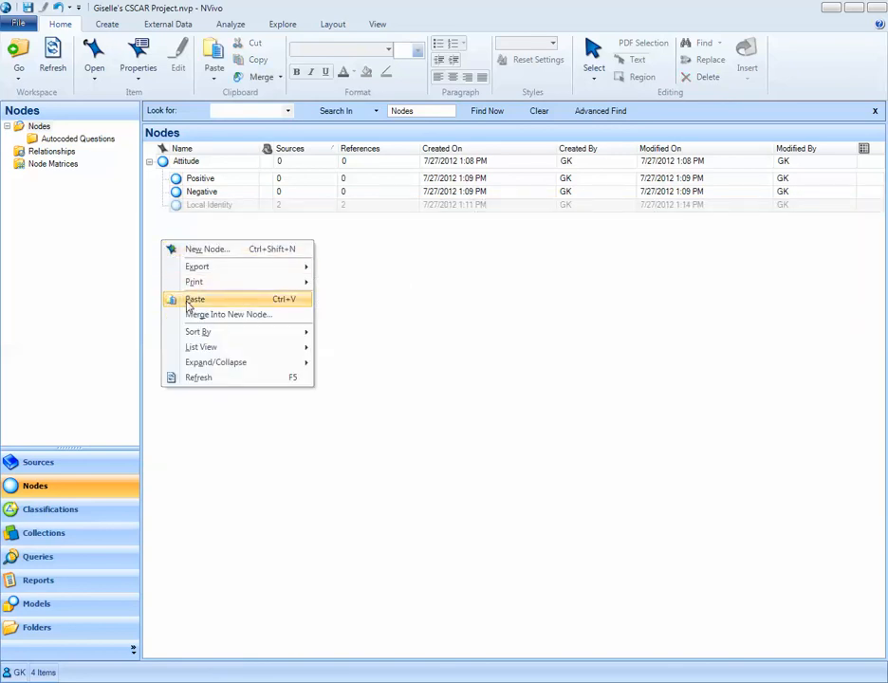
{"action": "left_click", "coordinate": [194, 299]}
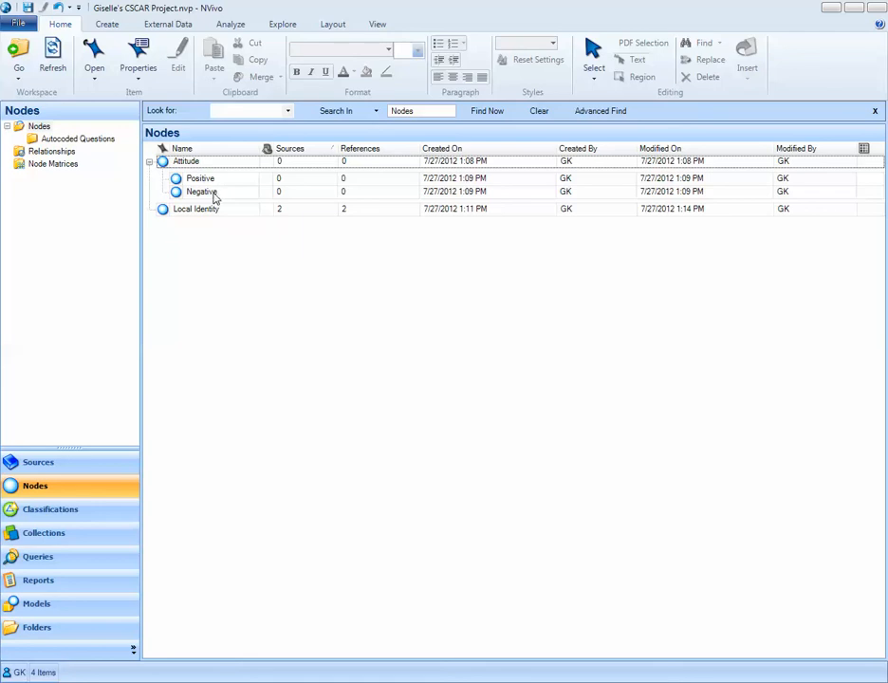
- Merge the Negative node into the Positive node, appending linked memos and copying see also links and relationships
{"action": "left_click", "coordinate": [216, 193]}
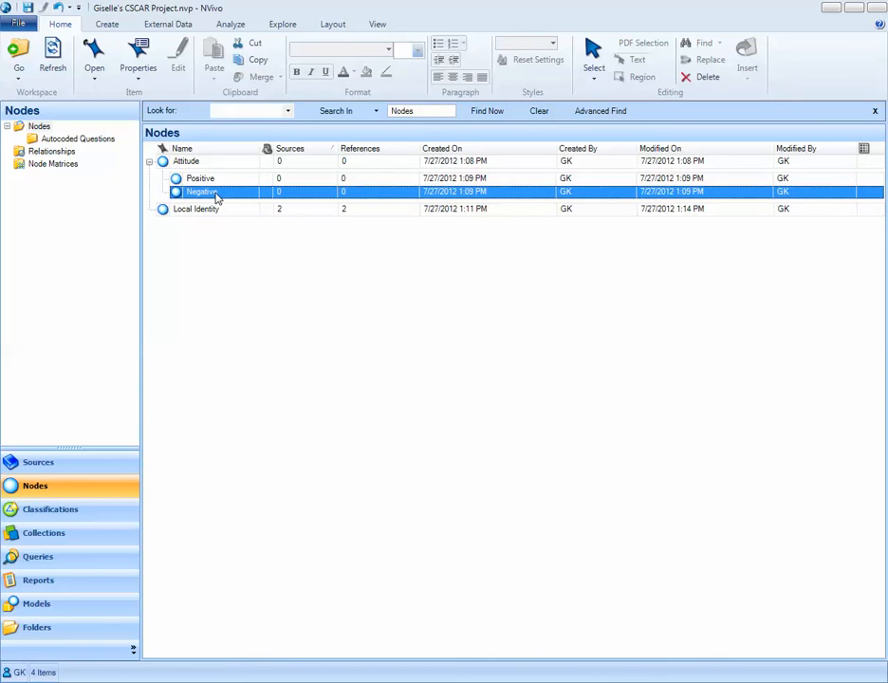
{"action": "right_click", "coordinate": [216, 195]}
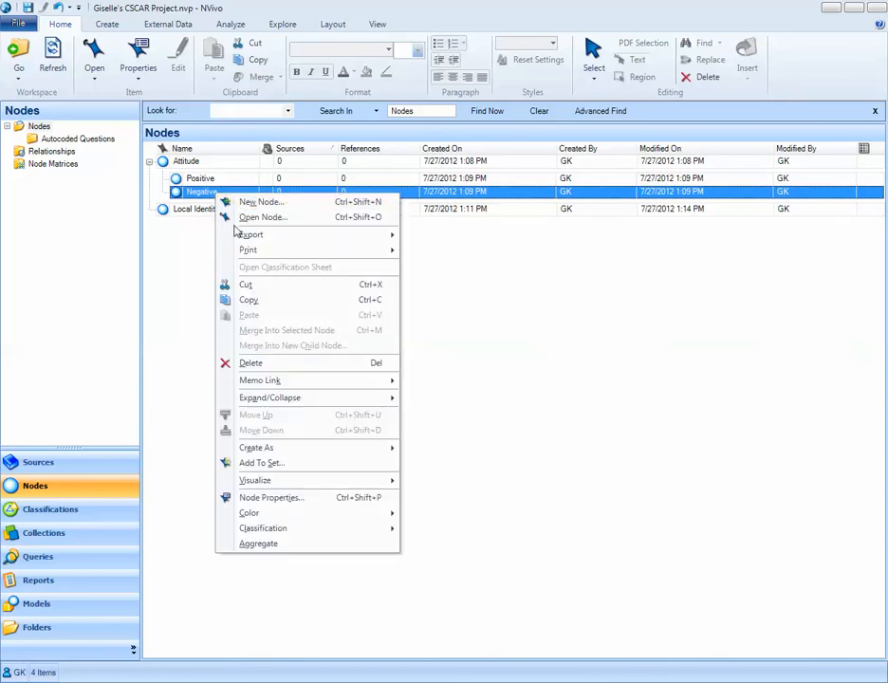
{"action": "left_click", "coordinate": [252, 286]}
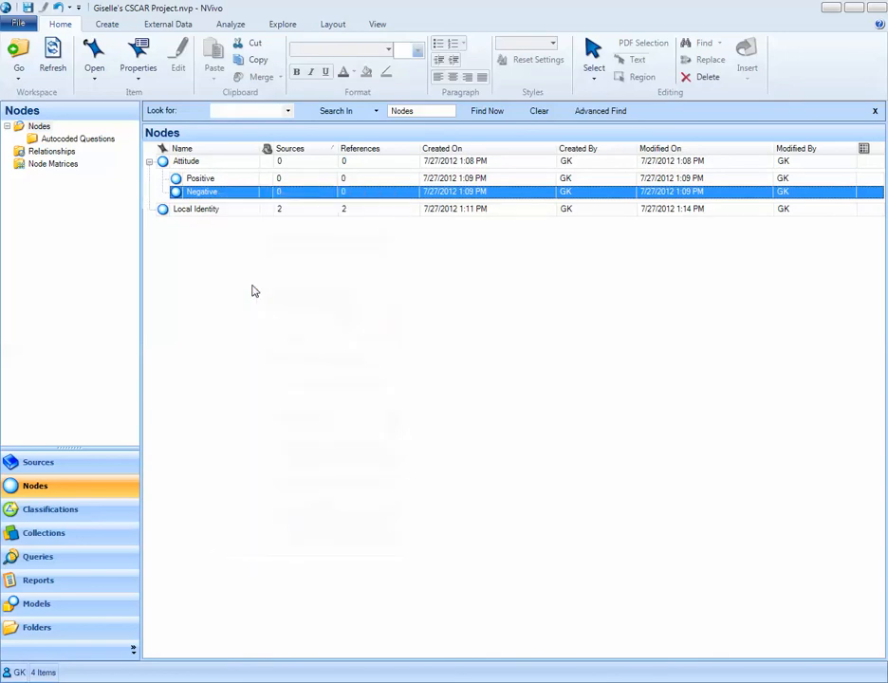
{"action": "left_click", "coordinate": [194, 181]}
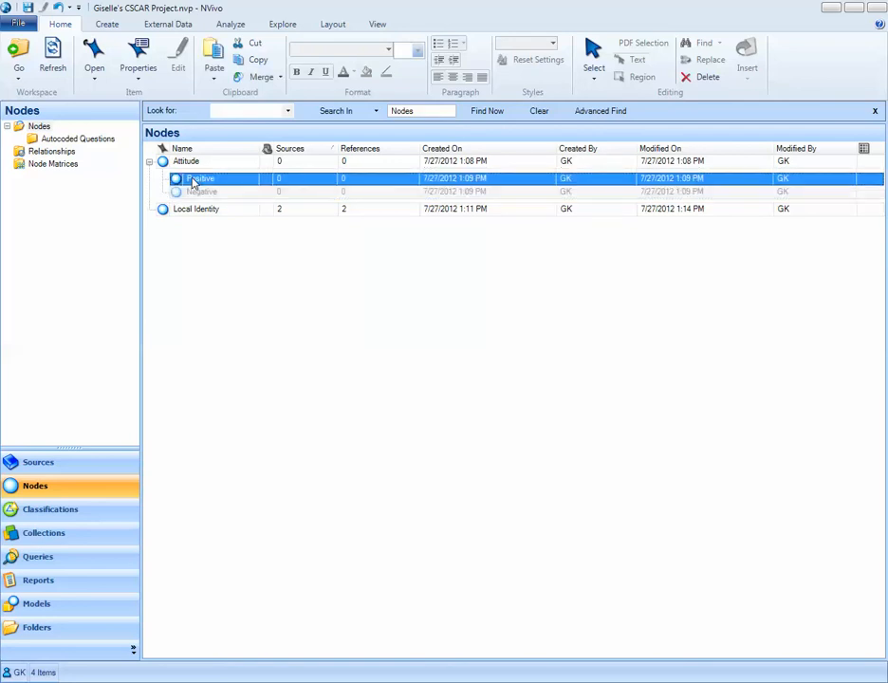
{"action": "right_click", "coordinate": [193, 183]}
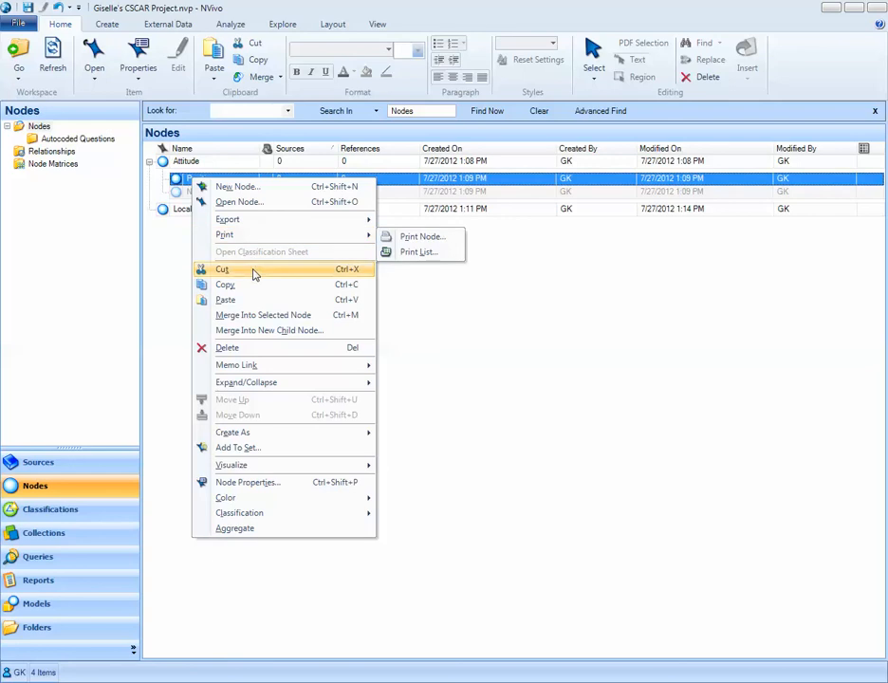
{"action": "left_click", "coordinate": [258, 317]}
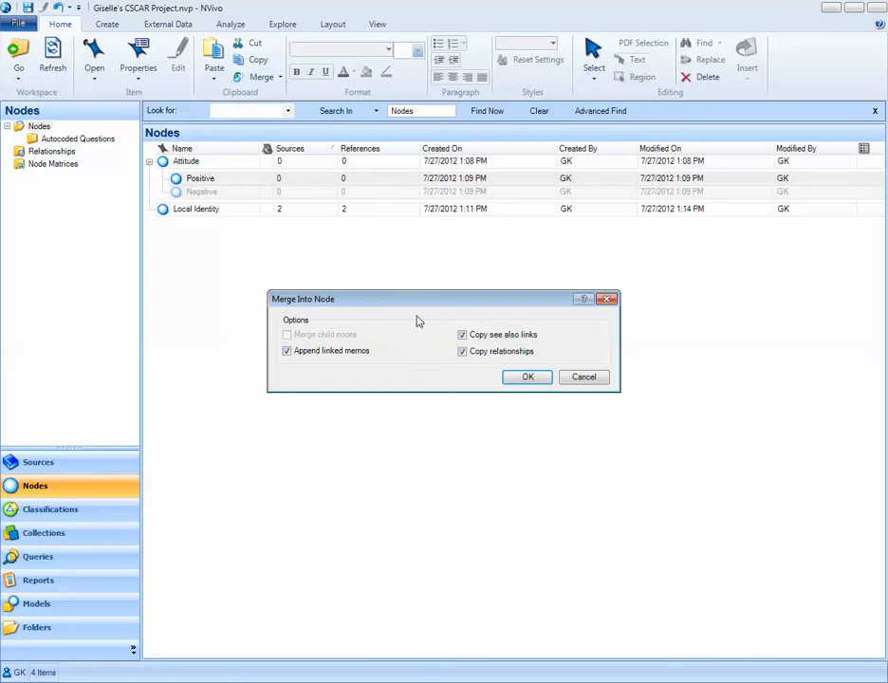
{"action": "left_click", "coordinate": [525, 377]}
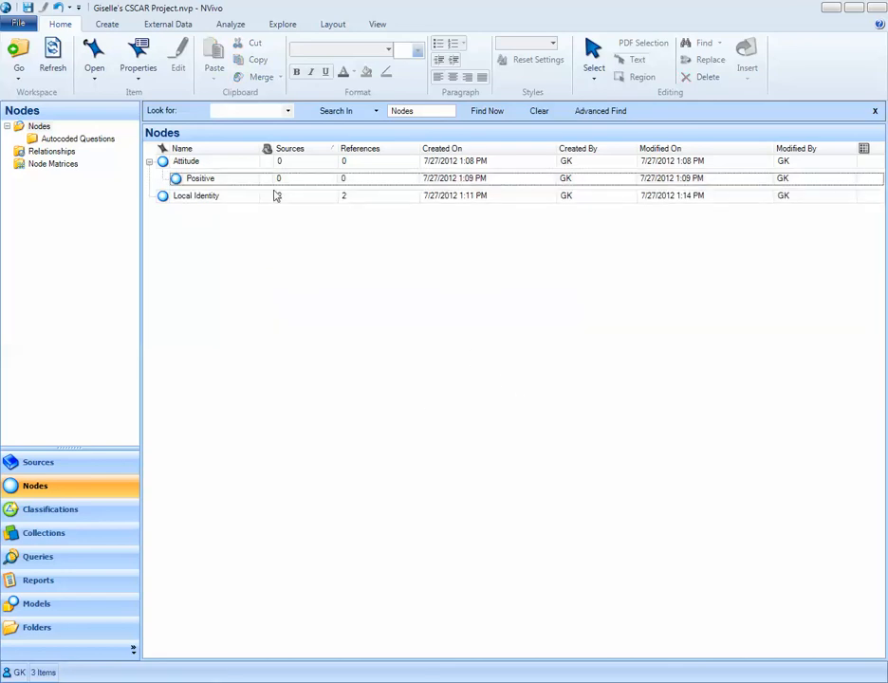